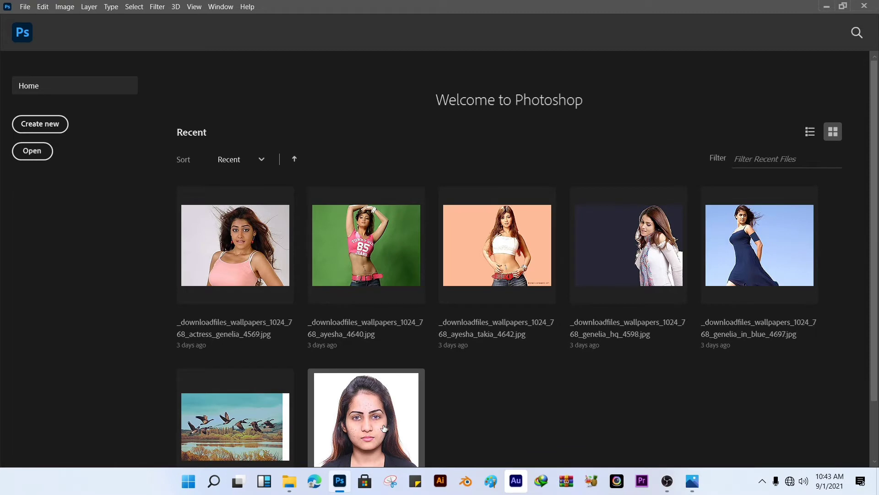
Open the recent portrait photo Open-the-image-in-Photoshop.jpg
{"action": "left_click", "coordinate": [384, 428]}
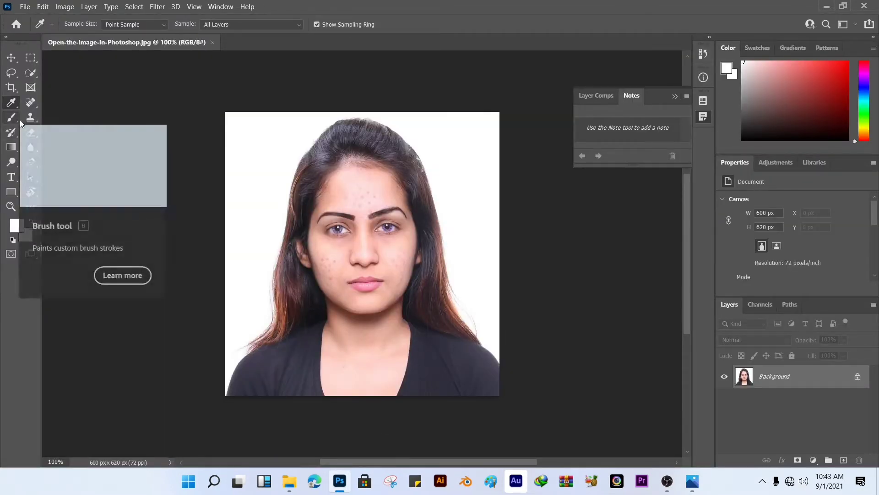
{"action": "right_click", "coordinate": [10, 108]}
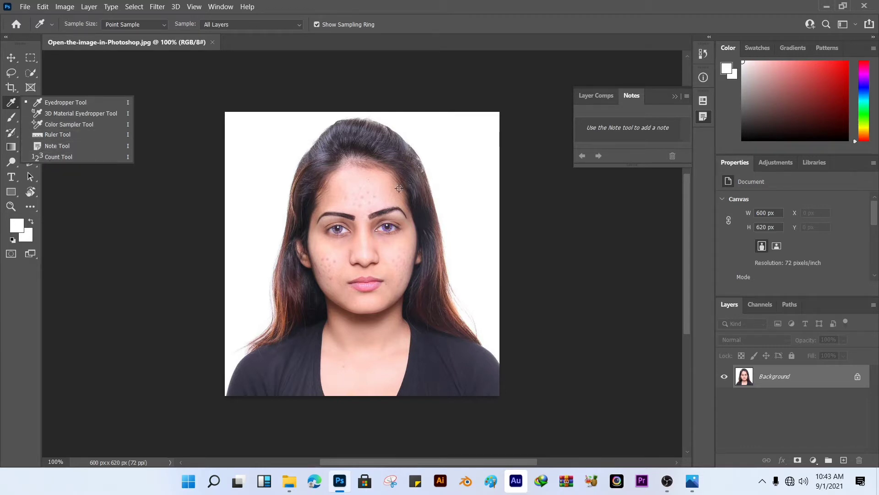
{"action": "left_click", "coordinate": [187, 153]}
Remove the blemishes on the forehead and a few spots on both cheeks with the Spot Healing Brush at 19 px
{"action": "left_click", "coordinate": [31, 106]}
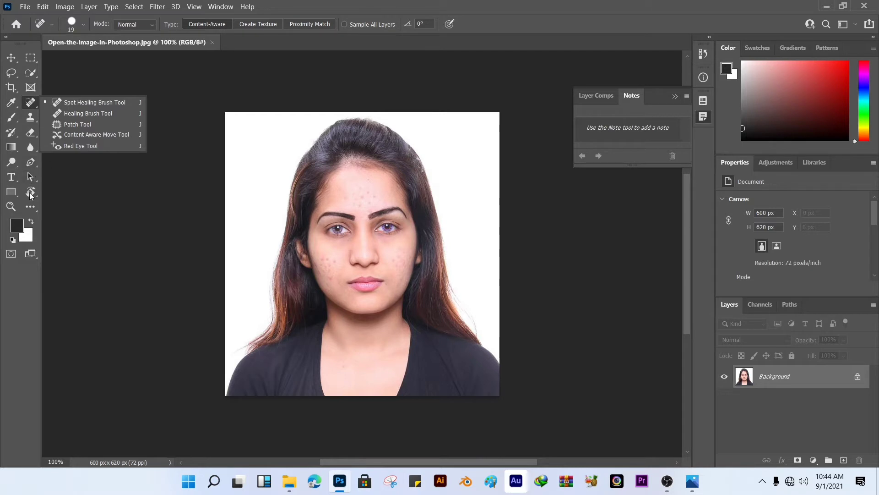
{"action": "left_click", "coordinate": [11, 206]}
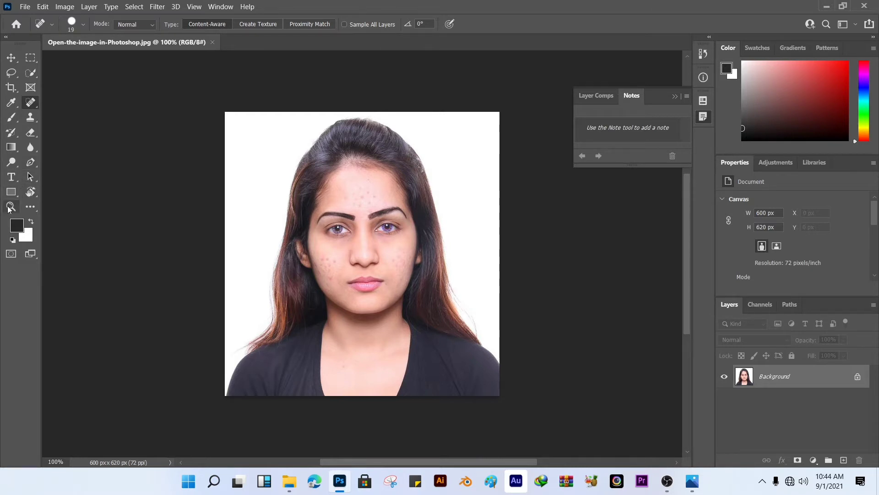
{"action": "left_click", "coordinate": [201, 250]}
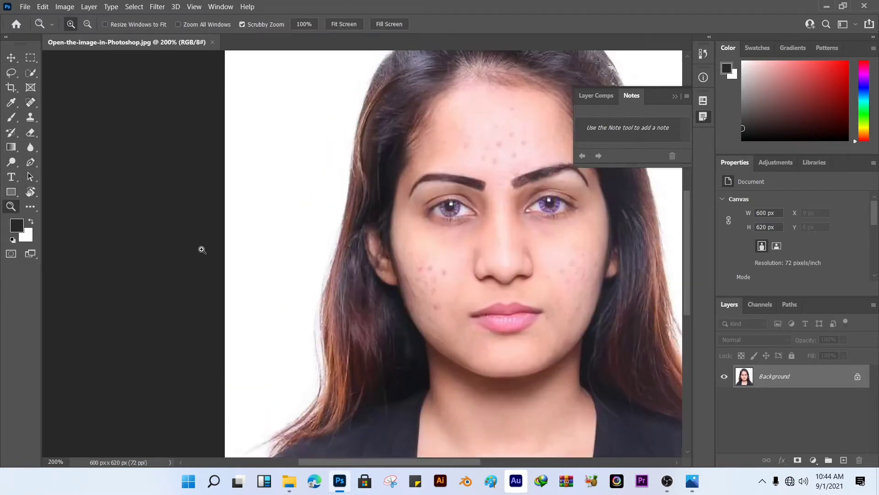
{"action": "left_click_drag", "start_coordinate": [446, 241], "coordinate": [275, 296]}
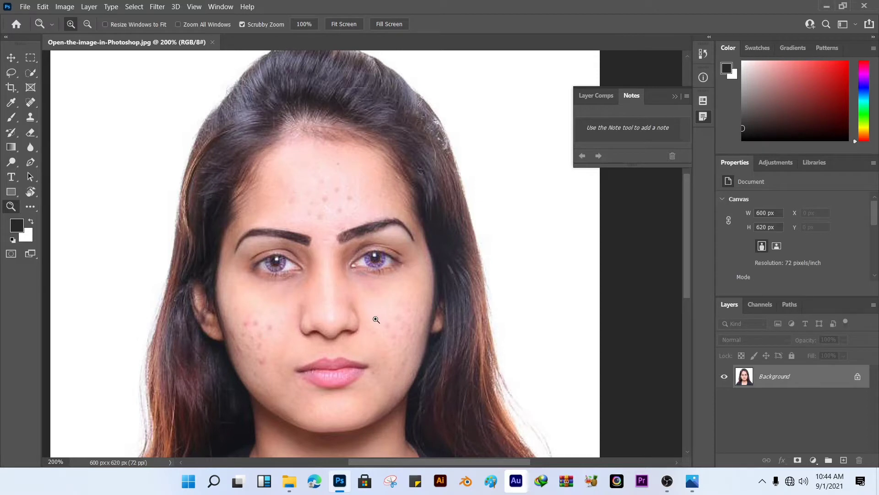
{"action": "left_click", "coordinate": [30, 102]}
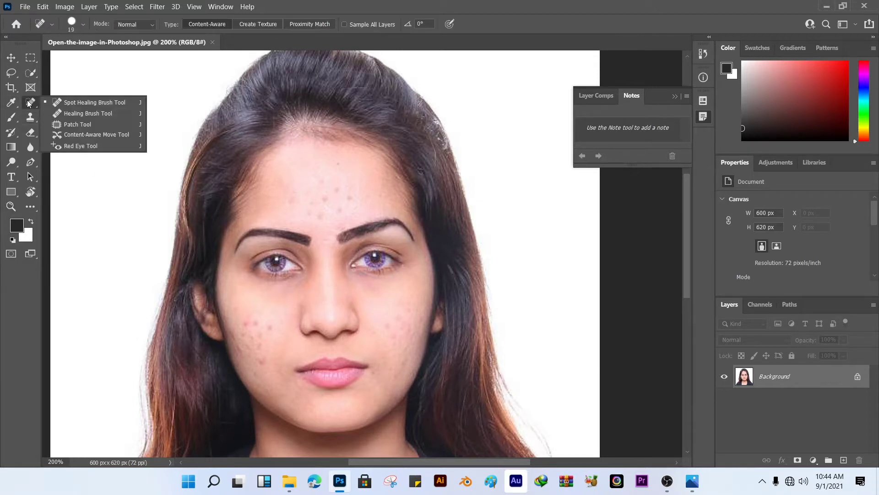
{"action": "left_click", "coordinate": [81, 103]}
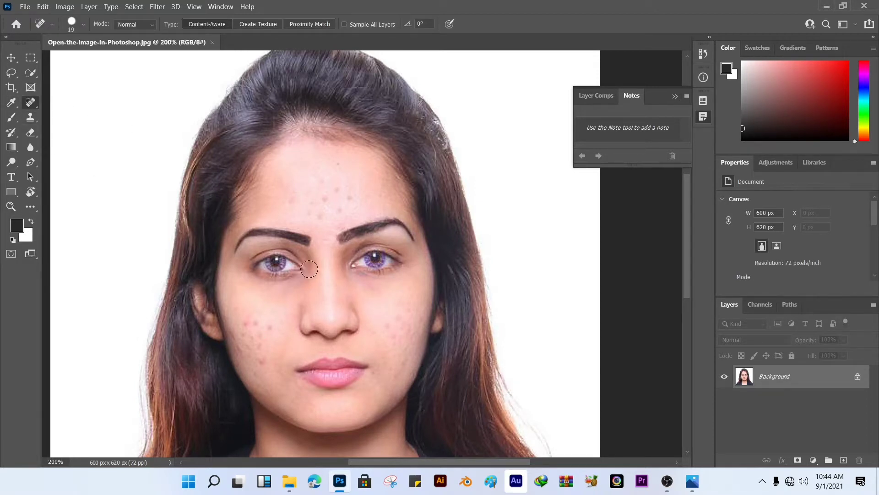
{"action": "left_click", "coordinate": [325, 195]}
{"action": "left_click", "coordinate": [337, 186]}
{"action": "left_click", "coordinate": [350, 197]}
{"action": "left_click", "coordinate": [342, 209]}
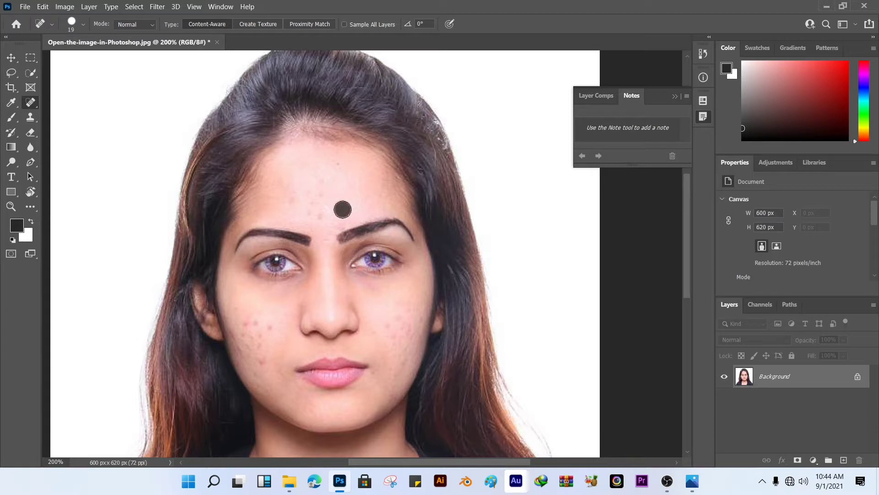
{"action": "left_click", "coordinate": [319, 216]}
{"action": "left_click", "coordinate": [271, 326]}
{"action": "left_click", "coordinate": [378, 323]}
{"action": "left_click", "coordinate": [422, 325]}
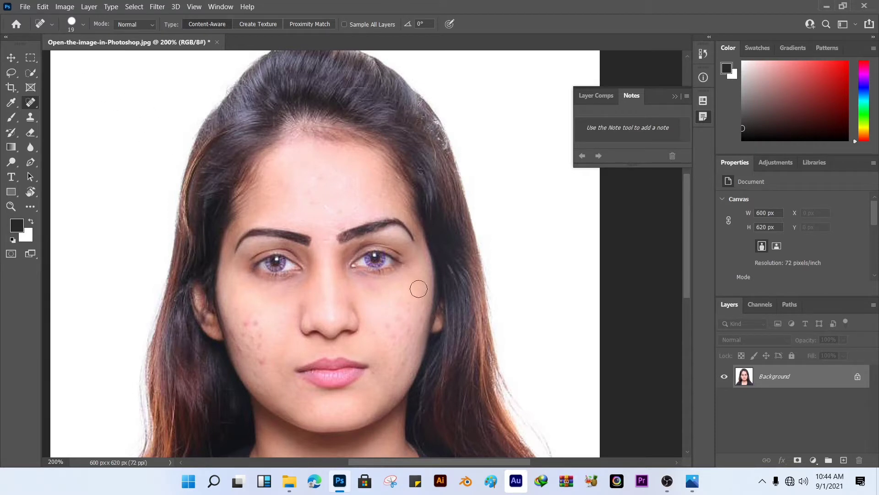
Reduce the Spot Healing Brush to 12 px and remove the blemishes on the cheek at the image's left side
{"action": "left_click", "coordinate": [82, 26]}
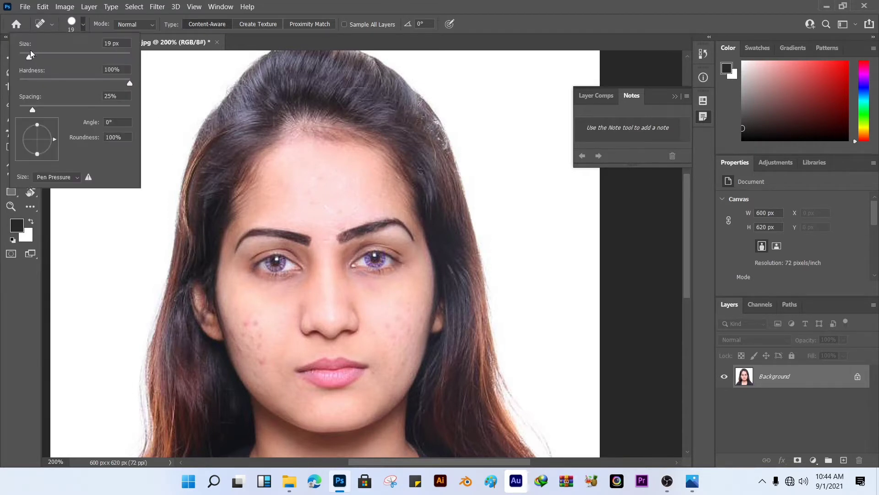
{"action": "left_click", "coordinate": [28, 57]}
{"action": "left_click", "coordinate": [257, 322]}
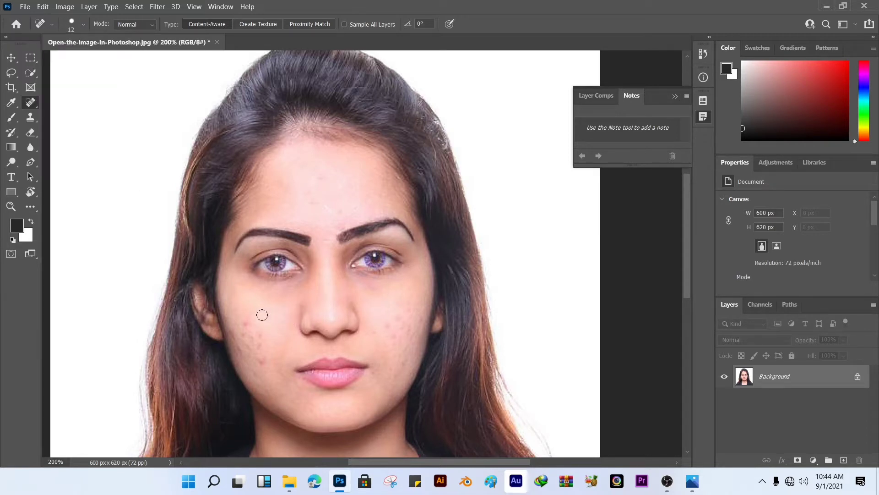
{"action": "left_click", "coordinate": [261, 314]}
{"action": "left_click", "coordinate": [260, 345]}
{"action": "left_click", "coordinate": [251, 337]}
{"action": "left_click", "coordinate": [261, 364]}
{"action": "left_click", "coordinate": [257, 375]}
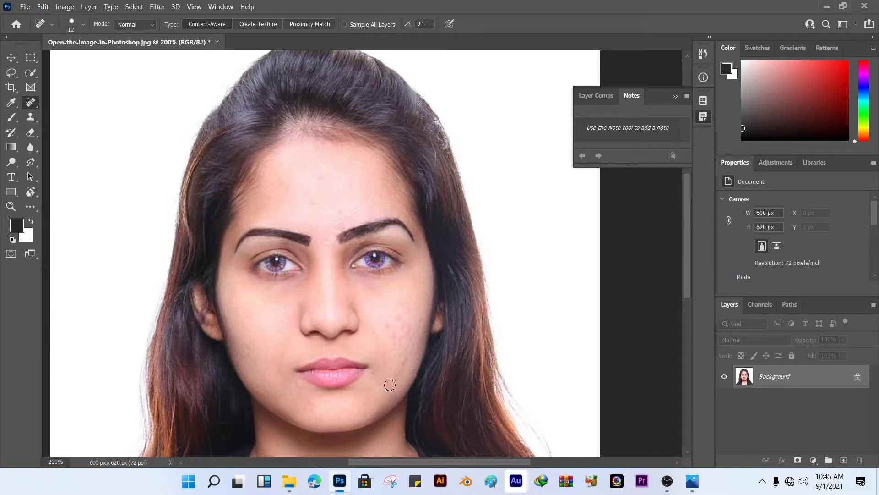
Remove the blemishes on the cheek and jaw at the image's right side with the 12 px Spot Healing Brush
{"action": "left_click", "coordinate": [388, 325]}
{"action": "left_click", "coordinate": [399, 317]}
{"action": "left_click", "coordinate": [411, 308]}
{"action": "left_click", "coordinate": [399, 301]}
{"action": "left_click", "coordinate": [395, 375]}
{"action": "left_click", "coordinate": [404, 362]}
{"action": "left_click", "coordinate": [392, 365]}
{"action": "left_click", "coordinate": [421, 317]}
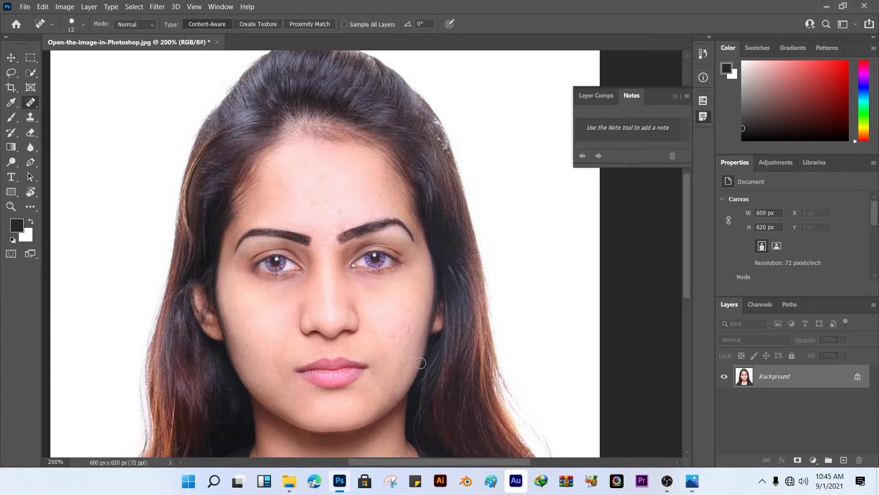
{"action": "left_click", "coordinate": [409, 328]}
{"action": "left_click", "coordinate": [396, 347]}
{"action": "left_click", "coordinate": [374, 373]}
Enlarge the Spot Healing Brush to 234 px with the whole portrait in view
{"action": "left_click", "coordinate": [11, 206]}
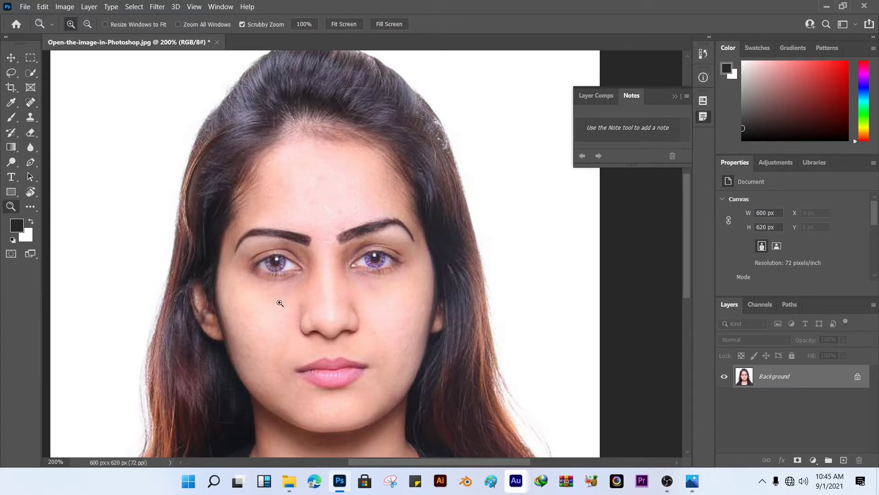
{"action": "left_click", "coordinate": [299, 327], "text": "alt"}
{"action": "left_click", "coordinate": [353, 353], "text": "alt"}
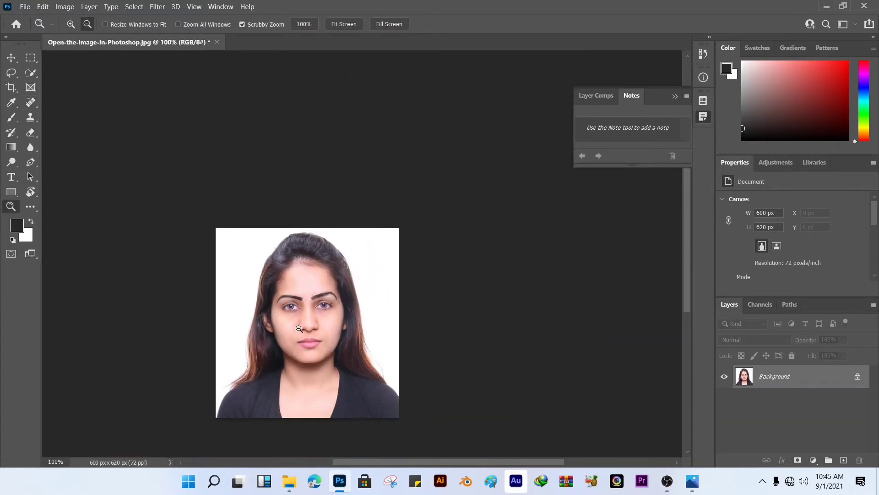
{"action": "left_click_drag", "start_coordinate": [338, 360], "coordinate": [388, 258]}
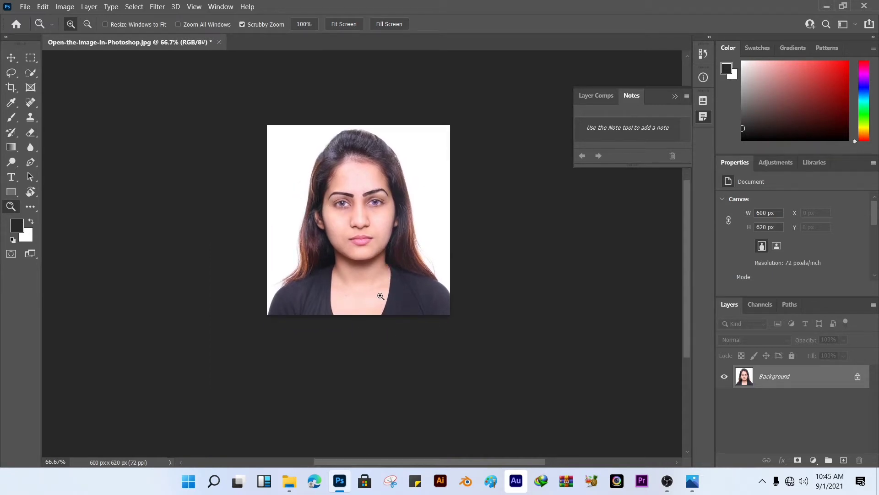
{"action": "left_click", "coordinate": [30, 102]}
{"action": "left_click", "coordinate": [77, 103]}
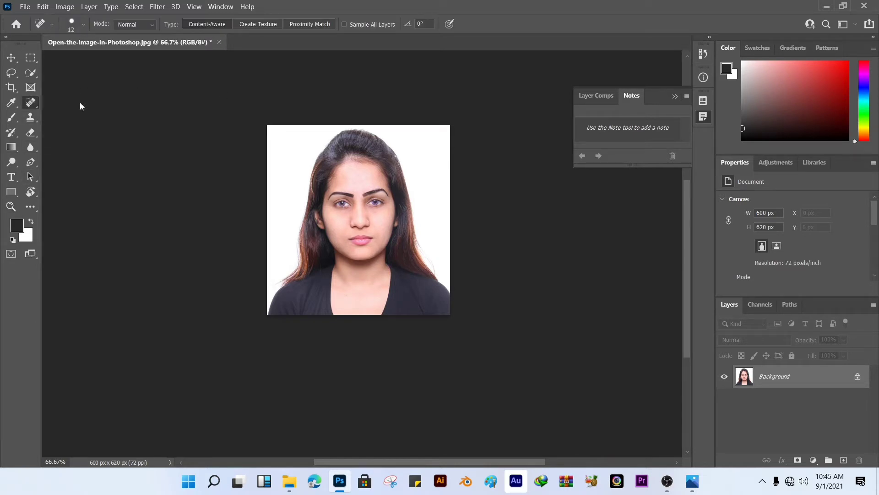
{"action": "left_click", "coordinate": [81, 24]}
{"action": "left_click", "coordinate": [78, 57]}
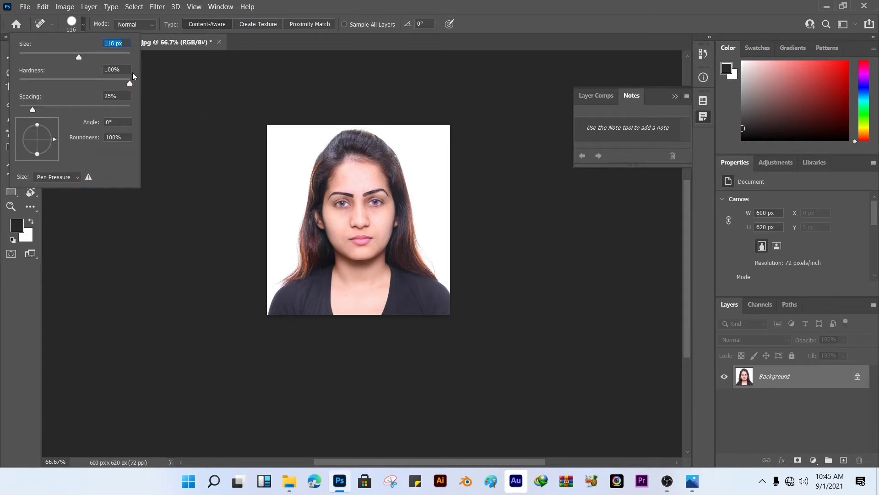
{"action": "left_click", "coordinate": [104, 54]}
Try to remove the whole woman by painting over her with the Spot Healing Brush, and undo the strokes
{"action": "mouse_move", "coordinate": [356, 165]}
{"action": "left_mouse_down"}
{"action": "mouse_move", "coordinate": [416, 295]}
{"action": "mouse_move", "coordinate": [402, 313]}
{"action": "mouse_move", "coordinate": [294, 314]}
{"action": "mouse_move", "coordinate": [326, 226]}
{"action": "mouse_move", "coordinate": [325, 180]}
{"action": "mouse_move", "coordinate": [343, 165]}
{"action": "mouse_move", "coordinate": [351, 165]}
{"action": "mouse_move", "coordinate": [369, 253]}
{"action": "mouse_move", "coordinate": [498, 294]}
{"action": "mouse_move", "coordinate": [608, 306]}
{"action": "left_mouse_up"}
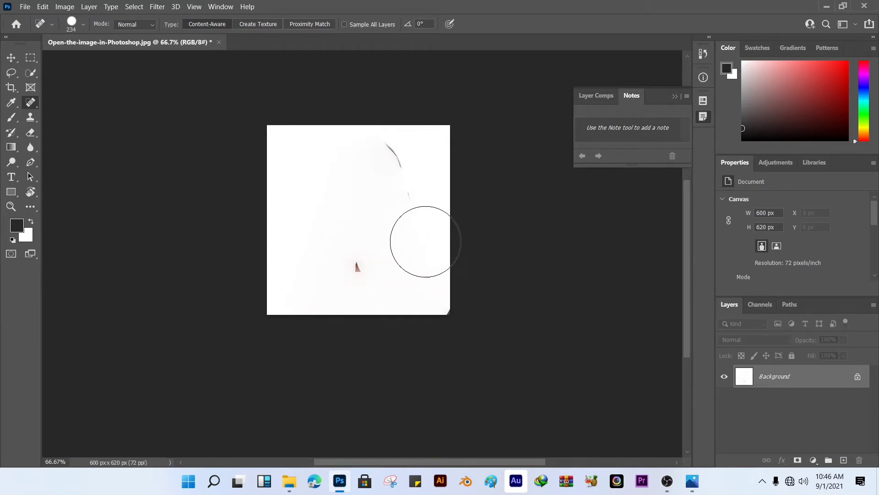
{"action": "left_click_drag", "start_coordinate": [375, 147], "coordinate": [412, 213]}
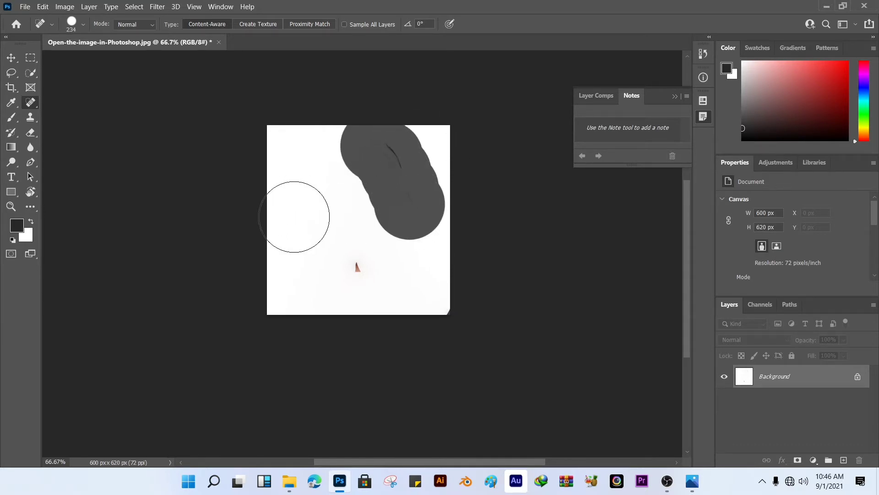
{"action": "left_click_drag", "start_coordinate": [334, 249], "coordinate": [378, 284]}
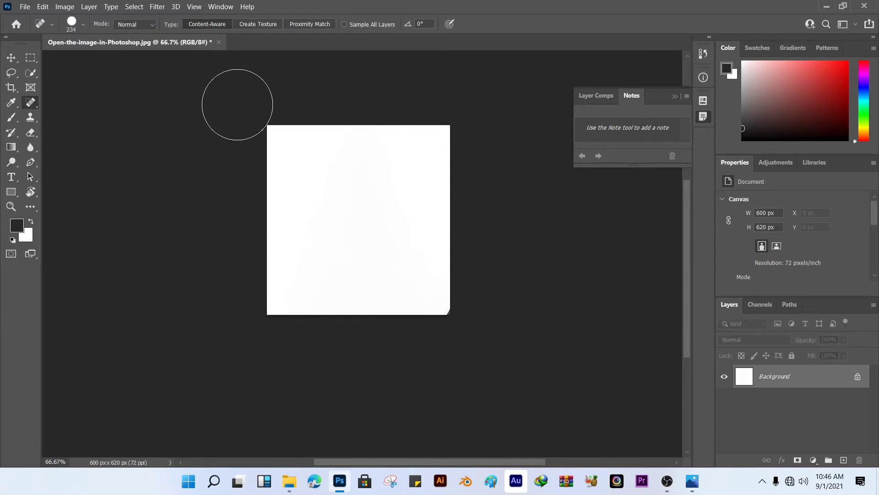
{"action": "left_click", "coordinate": [325, 174]}
{"action": "right_click", "coordinate": [31, 103]}
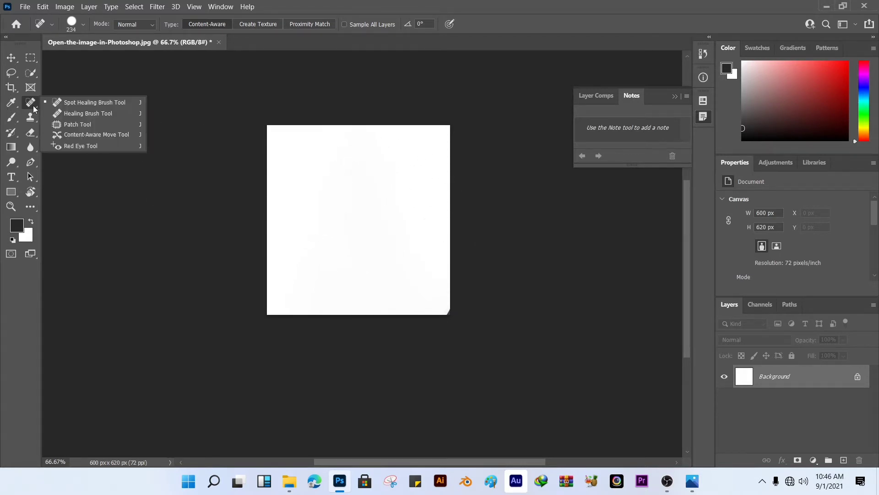
{"action": "left_click", "coordinate": [326, 217]}
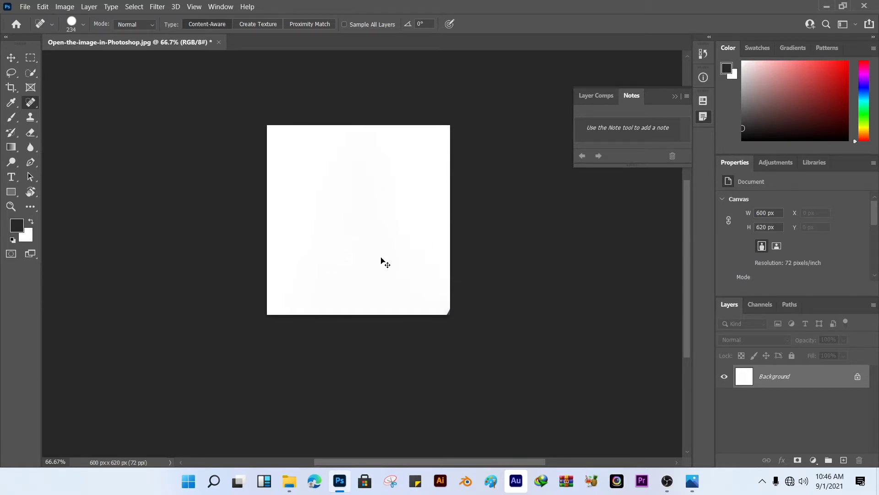
{"action": "key", "text": "ctrl+z"}
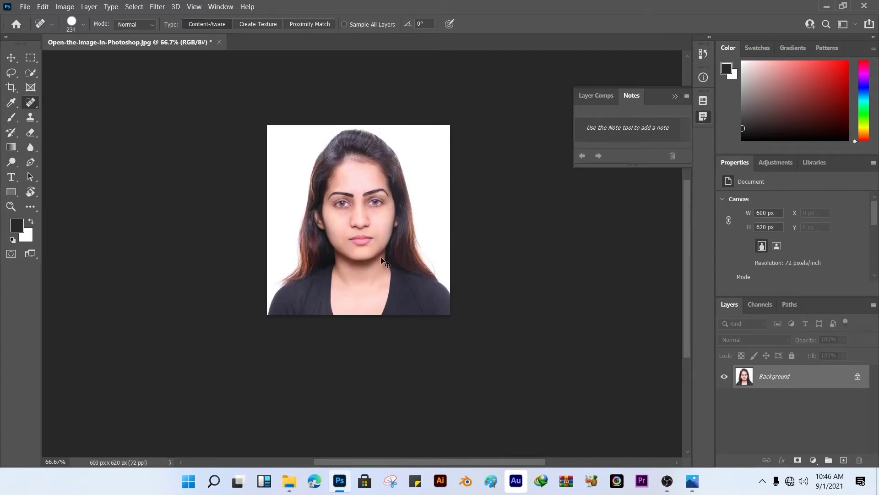
Paint over the woman once more from head to shoulders, and undo all healing strokes including the blemish fixes
{"action": "right_click", "coordinate": [30, 102]}
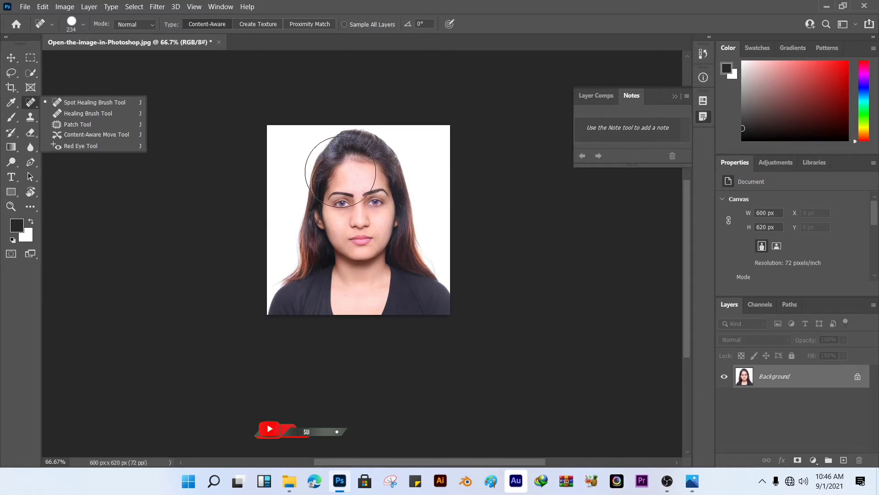
{"action": "left_click_drag", "start_coordinate": [341, 147], "coordinate": [339, 178]}
{"action": "mouse_move", "coordinate": [325, 216]}
{"action": "left_mouse_down"}
{"action": "mouse_move", "coordinate": [313, 271]}
{"action": "mouse_move", "coordinate": [295, 300]}
{"action": "mouse_move", "coordinate": [434, 305]}
{"action": "mouse_move", "coordinate": [358, 261]}
{"action": "mouse_move", "coordinate": [372, 159]}
{"action": "mouse_move", "coordinate": [361, 156]}
{"action": "mouse_move", "coordinate": [404, 204]}
{"action": "mouse_move", "coordinate": [414, 258]}
{"action": "mouse_move", "coordinate": [429, 283]}
{"action": "mouse_move", "coordinate": [298, 260]}
{"action": "left_mouse_up"}
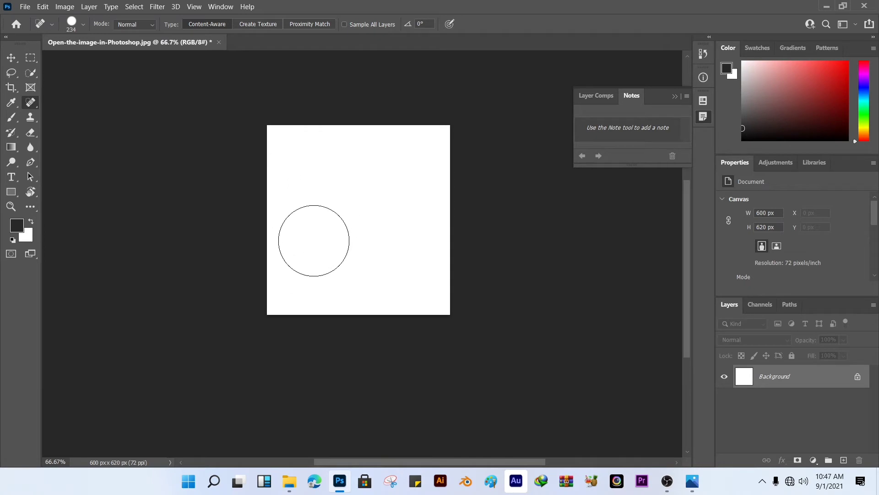
{"action": "key", "text": "ctrl+z"}
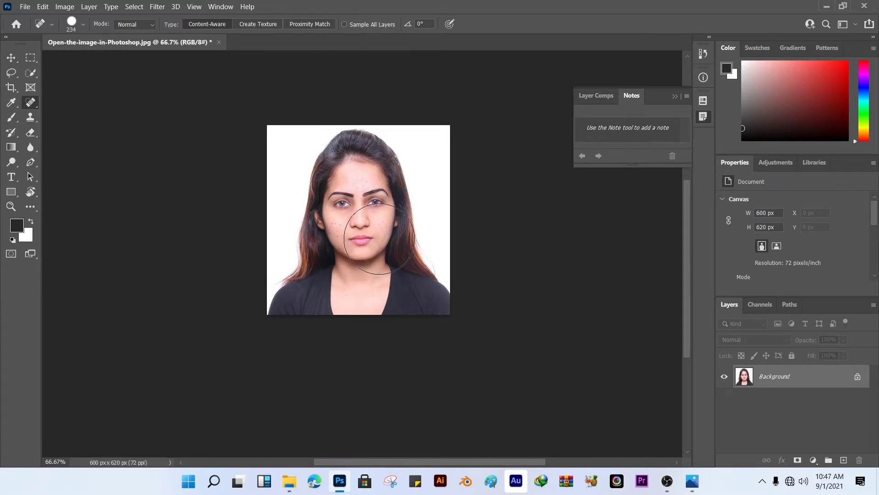
Switch to the Healing Brush Tool with the face enlarged to 200%
{"action": "right_click", "coordinate": [28, 109]}
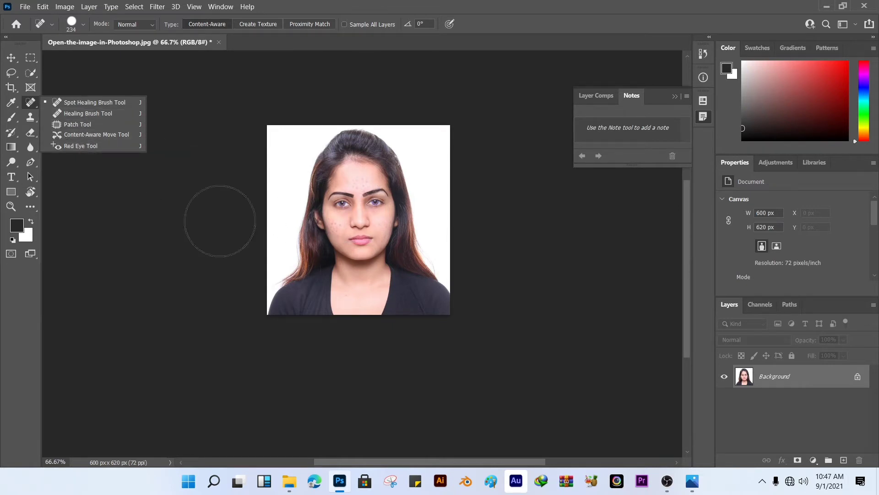
{"action": "left_click", "coordinate": [11, 207]}
{"action": "left_click", "coordinate": [301, 246]}
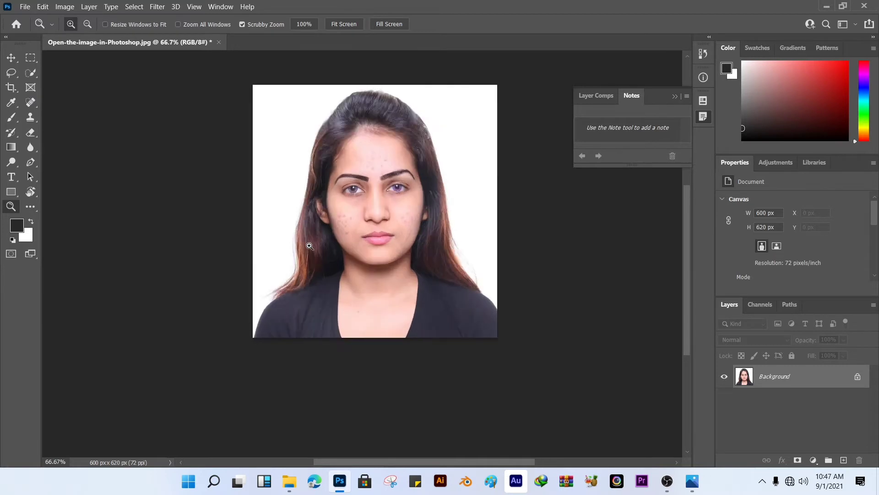
{"action": "left_click", "coordinate": [309, 246]}
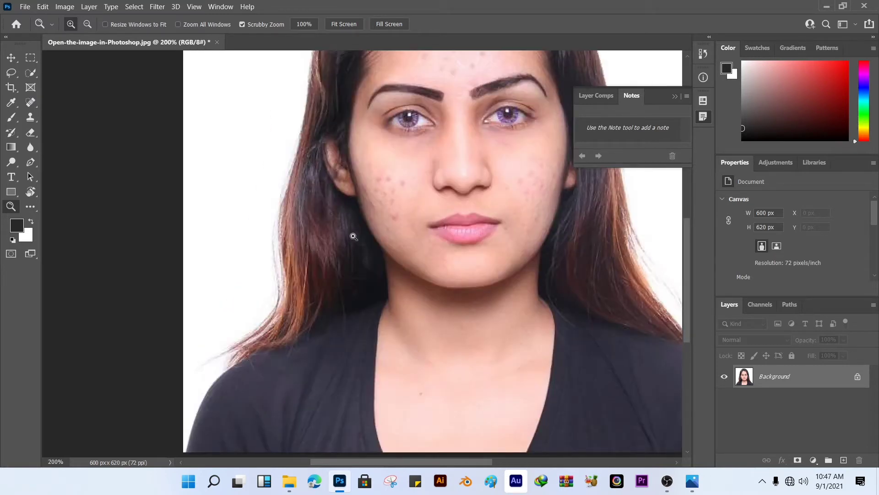
{"action": "left_click_drag", "start_coordinate": [371, 203], "coordinate": [275, 328]}
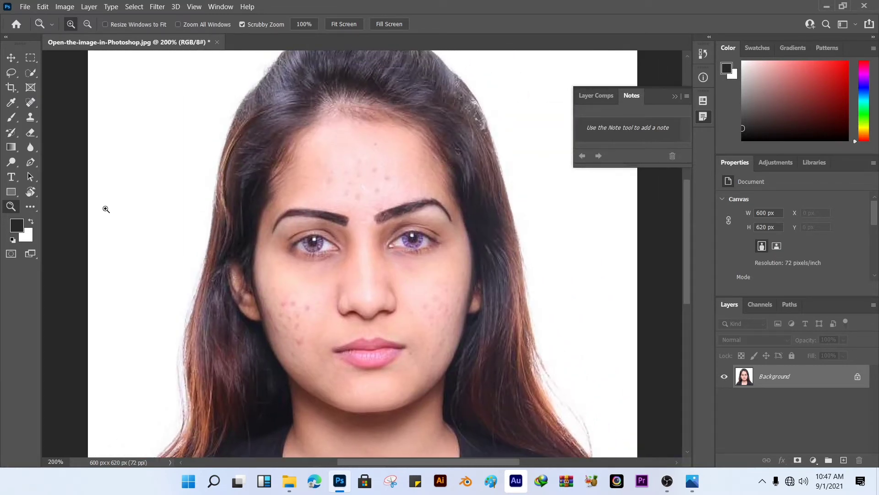
{"action": "left_click", "coordinate": [30, 102]}
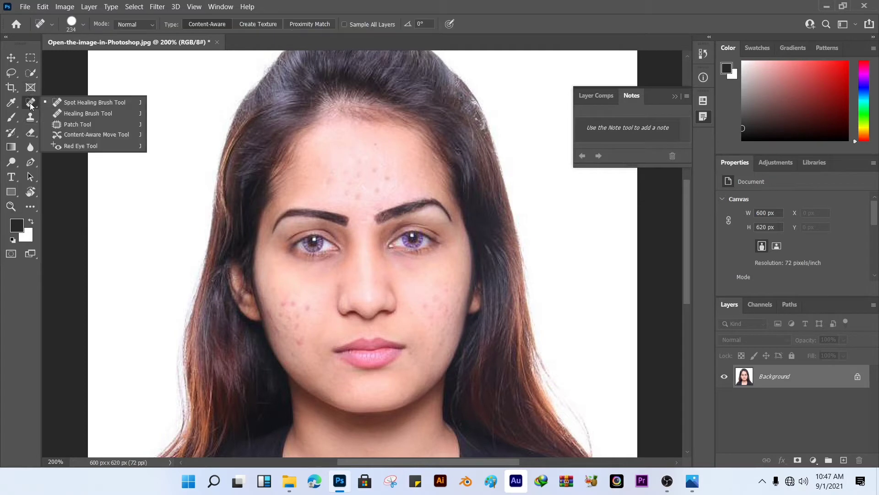
{"action": "left_click", "coordinate": [73, 113]}
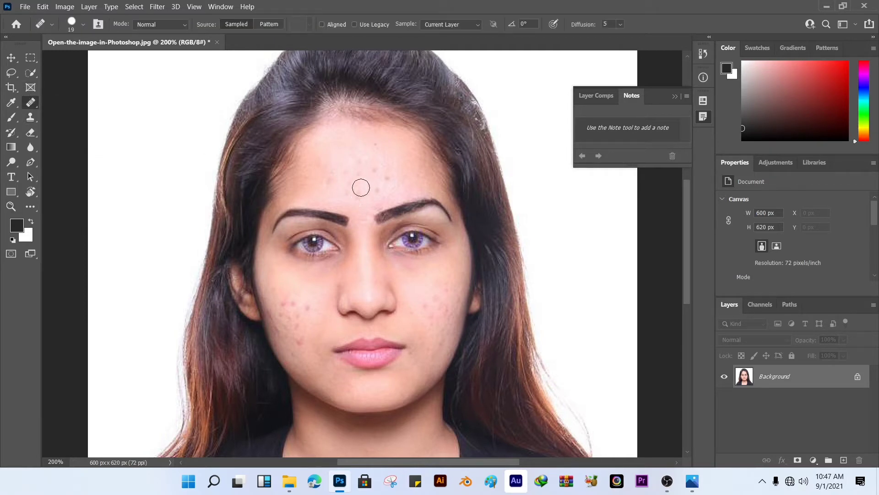
Try to heal a forehead blemish with the Healing Brush without sampling a source point
{"action": "right_click", "coordinate": [31, 105]}
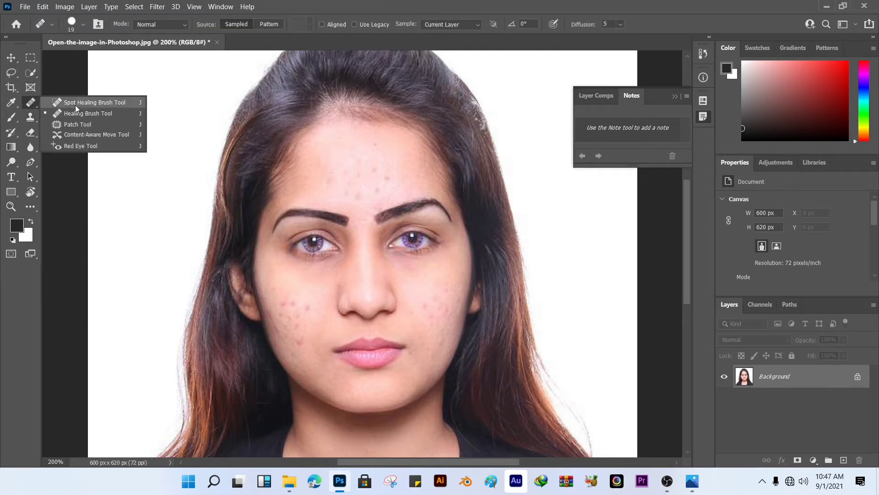
{"action": "left_click", "coordinate": [81, 114]}
{"action": "left_click", "coordinate": [364, 183]}
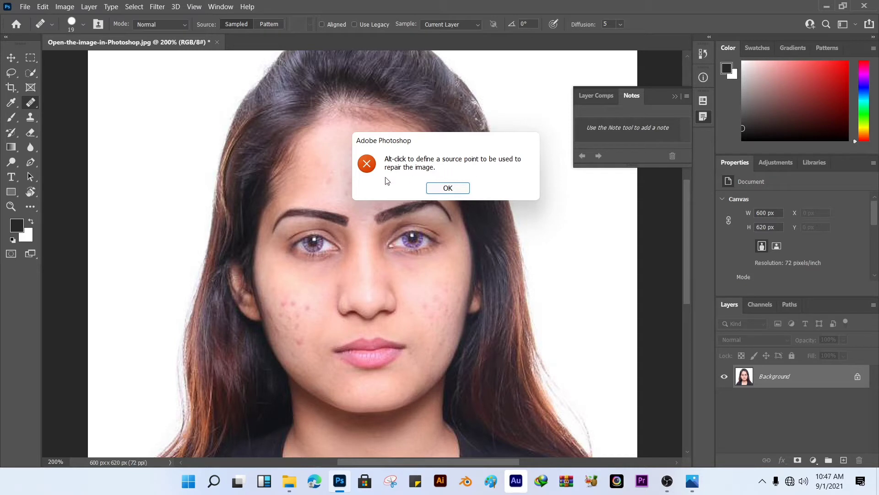
{"action": "left_click", "coordinate": [447, 188]}
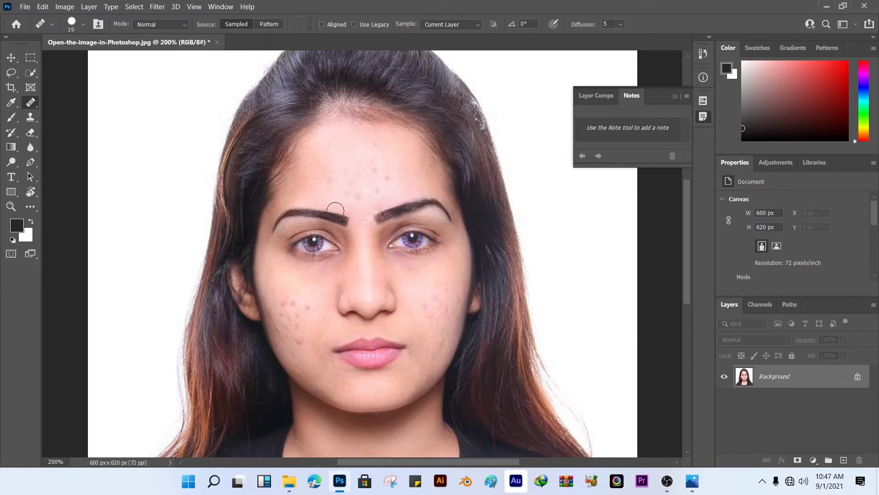
Sample clean skin and paint over the blemishes on the cheek at the image's left side with the 19 px Healing Brush
{"action": "left_click", "coordinate": [368, 198], "text": "alt"}
{"action": "mouse_move", "coordinate": [297, 328]}
{"action": "left_mouse_down"}
{"action": "mouse_move", "coordinate": [334, 336]}
{"action": "mouse_move", "coordinate": [283, 316]}
{"action": "mouse_move", "coordinate": [312, 340]}
{"action": "mouse_move", "coordinate": [280, 330]}
{"action": "mouse_move", "coordinate": [332, 358]}
{"action": "mouse_move", "coordinate": [298, 354]}
{"action": "mouse_move", "coordinate": [366, 362]}
{"action": "mouse_move", "coordinate": [272, 315]}
{"action": "mouse_move", "coordinate": [342, 348]}
{"action": "left_mouse_up"}
{"action": "left_click_drag", "start_coordinate": [390, 198], "coordinate": [330, 180]}
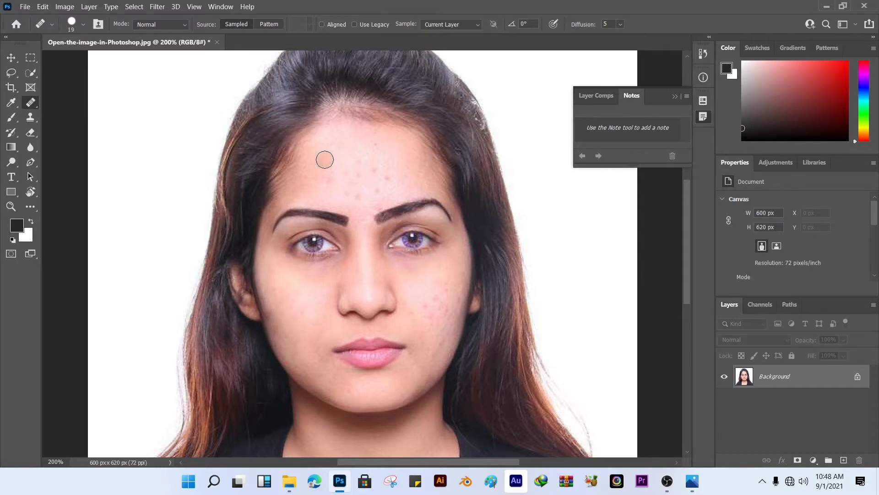
Sample clear skin on the forehead and heal the blemishes above the eyebrows with the Healing Brush
{"action": "left_click", "coordinate": [324, 159], "text": "alt"}
{"action": "left_click", "coordinate": [331, 179]}
{"action": "left_click_drag", "start_coordinate": [329, 181], "coordinate": [347, 188]}
{"action": "left_click", "coordinate": [357, 195]}
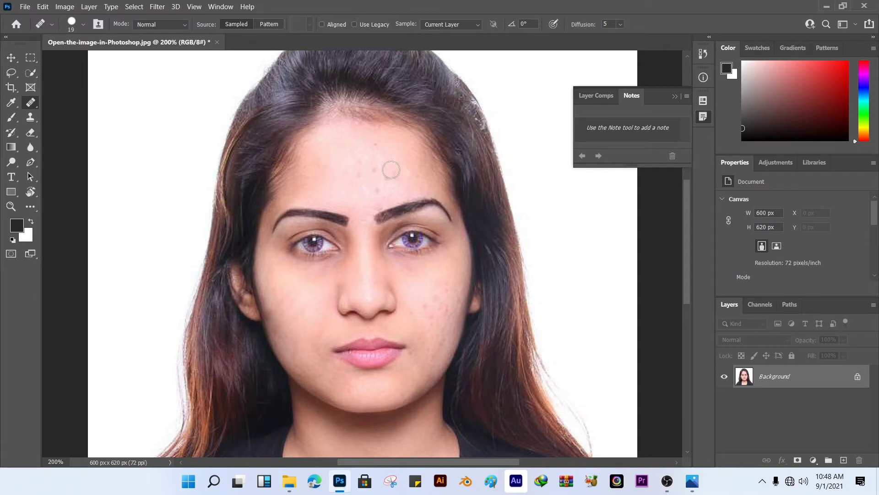
{"action": "left_click", "coordinate": [361, 161]}
{"action": "left_click", "coordinate": [374, 170]}
{"action": "left_click", "coordinate": [387, 178]}
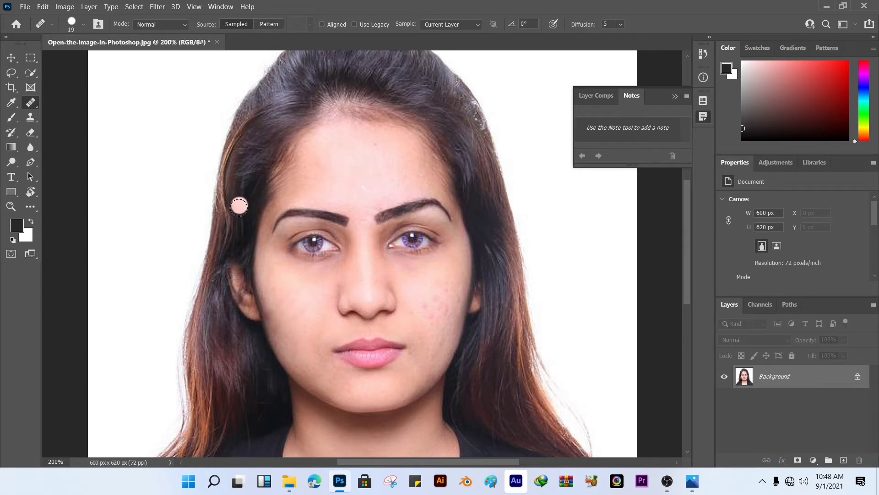
Heal the red blemishes on the cheek at the image's right side with the 19 px Healing Brush
{"action": "left_click", "coordinate": [432, 327]}
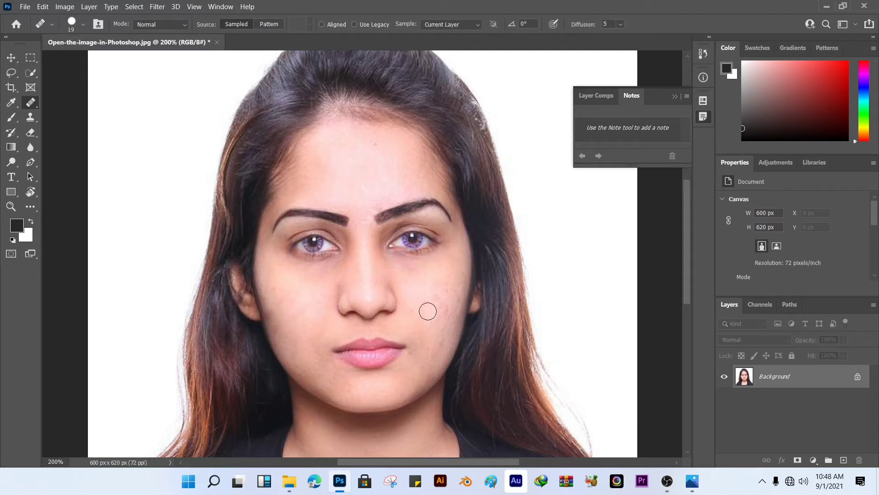
{"action": "left_click", "coordinate": [435, 302]}
{"action": "left_click_drag", "start_coordinate": [440, 294], "coordinate": [442, 315]}
{"action": "left_click", "coordinate": [439, 295]}
{"action": "left_click", "coordinate": [451, 290]}
{"action": "left_click", "coordinate": [447, 308]}
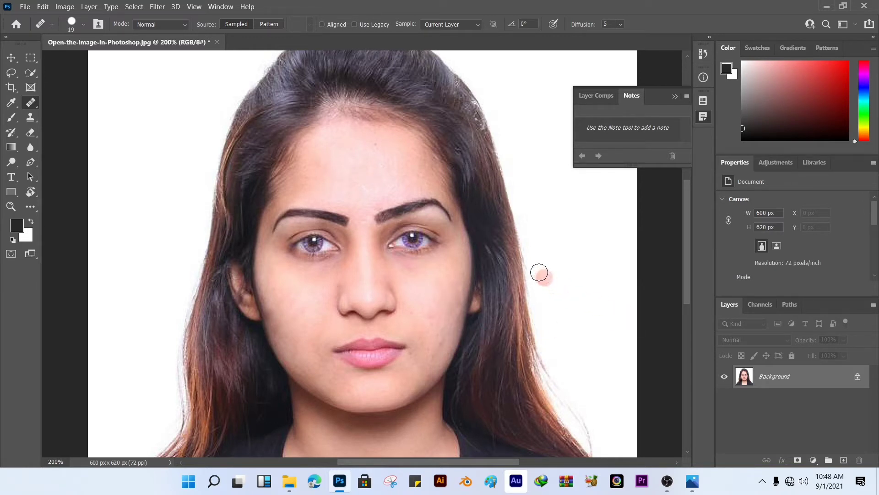
{"action": "left_click", "coordinate": [425, 340]}
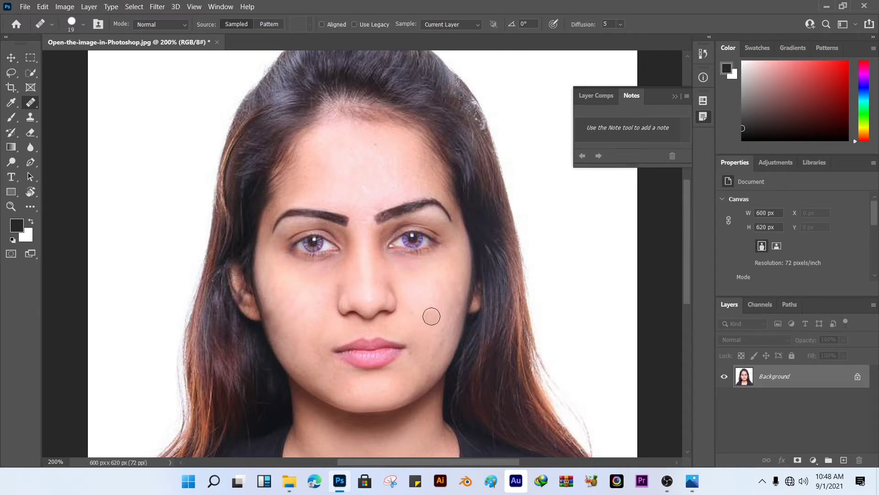
{"action": "left_click", "coordinate": [469, 347]}
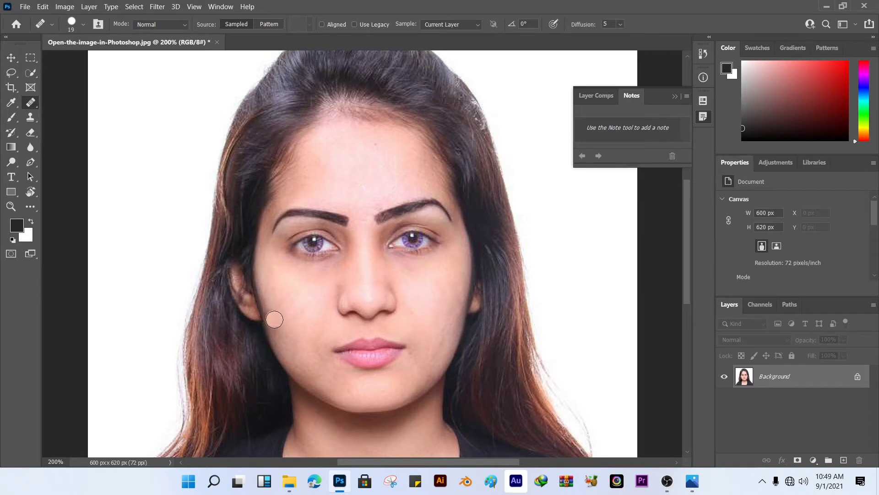
Heal the small dark spot high on the forehead and touch up the cheek at the image's right side
{"action": "left_click", "coordinate": [389, 164]}
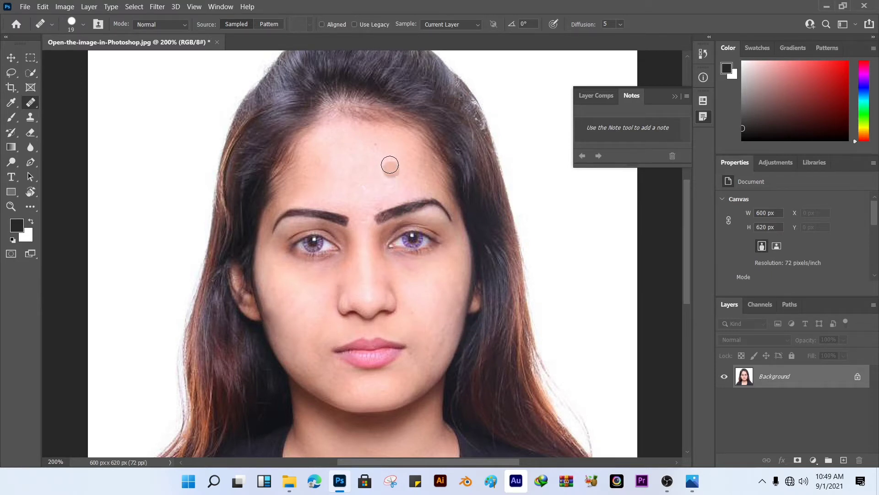
{"action": "left_click", "coordinate": [375, 147]}
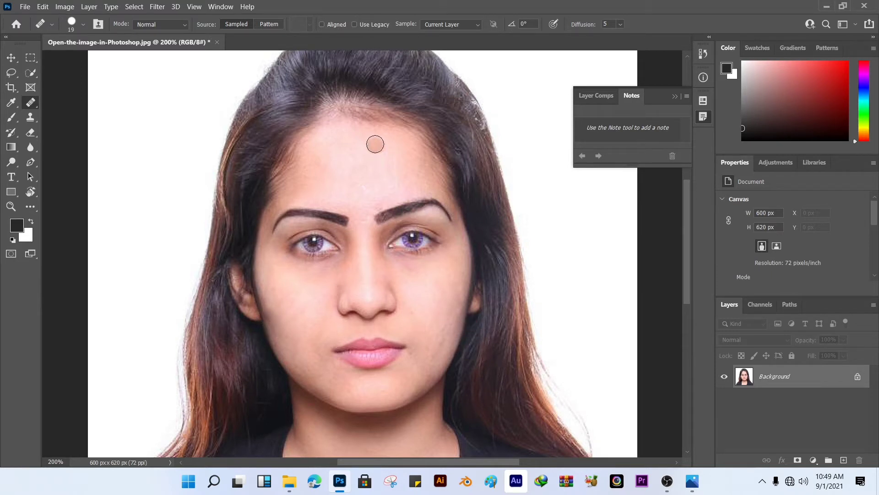
{"action": "left_click", "coordinate": [429, 315]}
{"action": "left_click", "coordinate": [477, 288]}
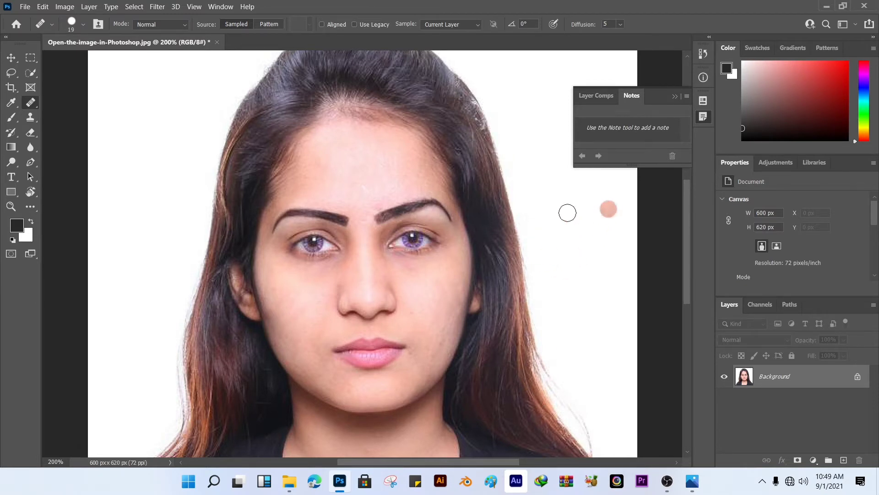
{"action": "left_click", "coordinate": [418, 290]}
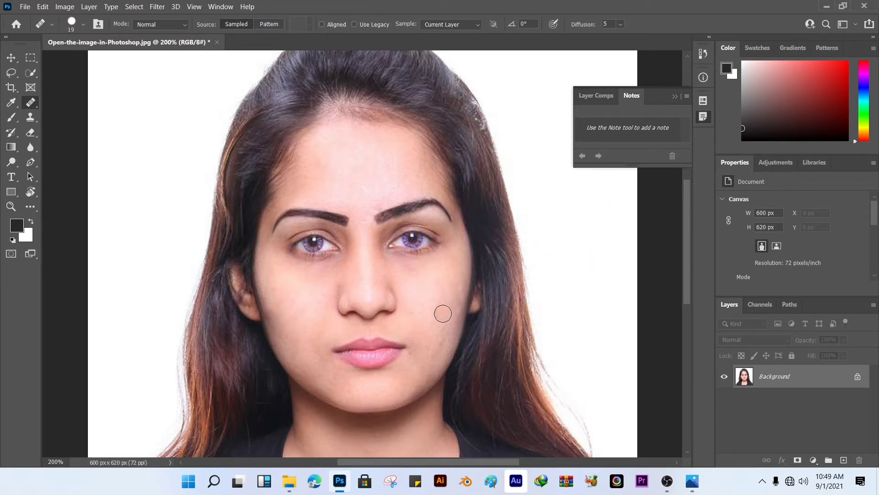
{"action": "left_click", "coordinate": [446, 286]}
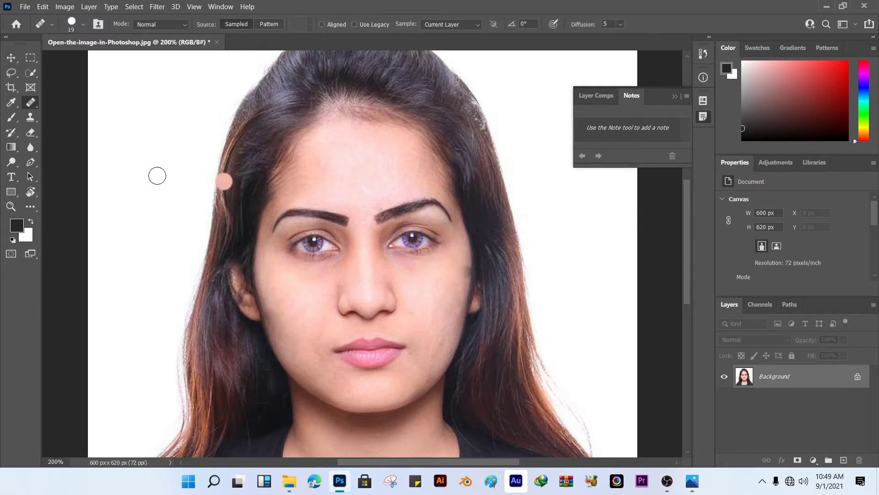
Close the portrait without saving and open the recent file composite-nature-photography-with-layer-blend-mode_step4.jpg
{"action": "right_click", "coordinate": [34, 108]}
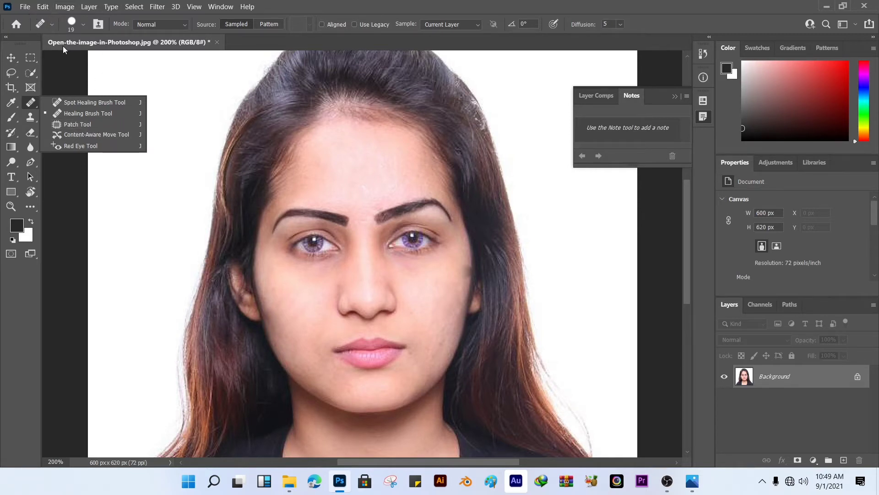
{"action": "left_click", "coordinate": [217, 42]}
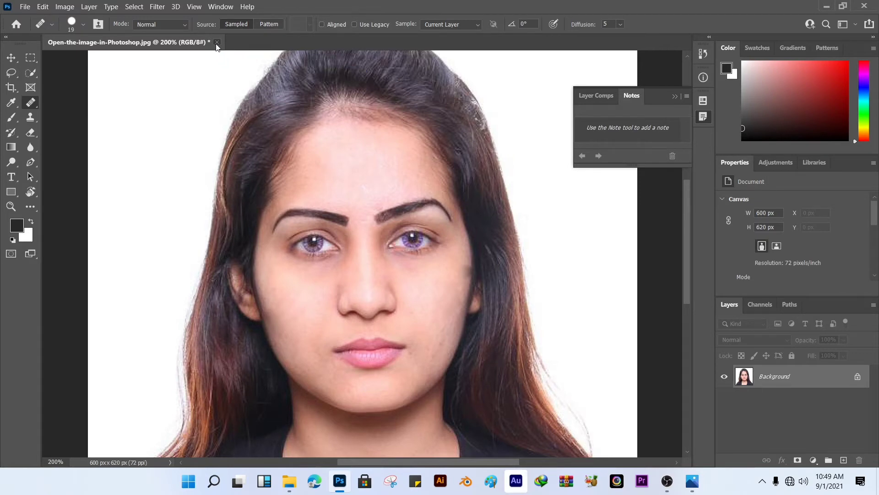
{"action": "left_click", "coordinate": [454, 188]}
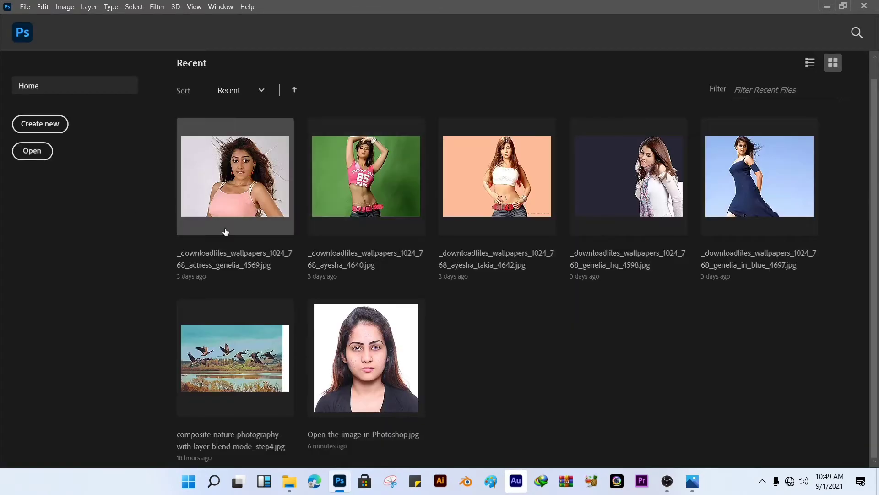
{"action": "left_click", "coordinate": [232, 352]}
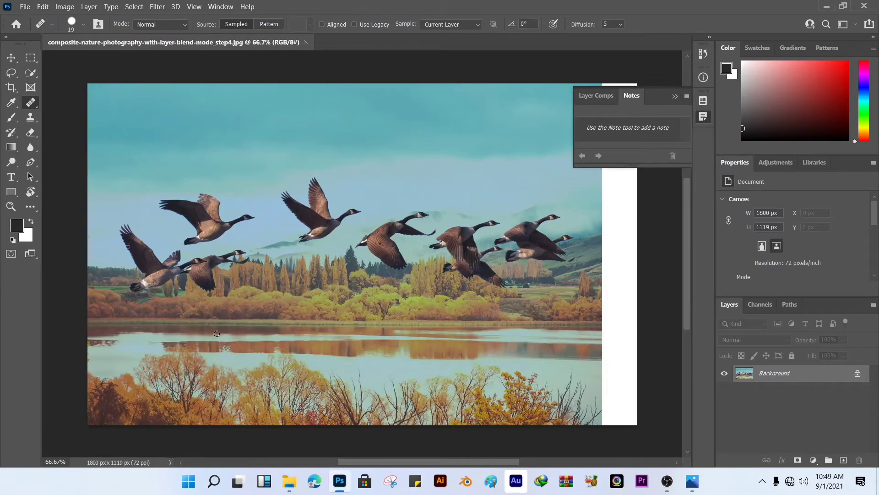
Outline the highest-flying goose with the Patch Tool, replace it with clear sky from the image's left side, and deselect
{"action": "right_click", "coordinate": [37, 98]}
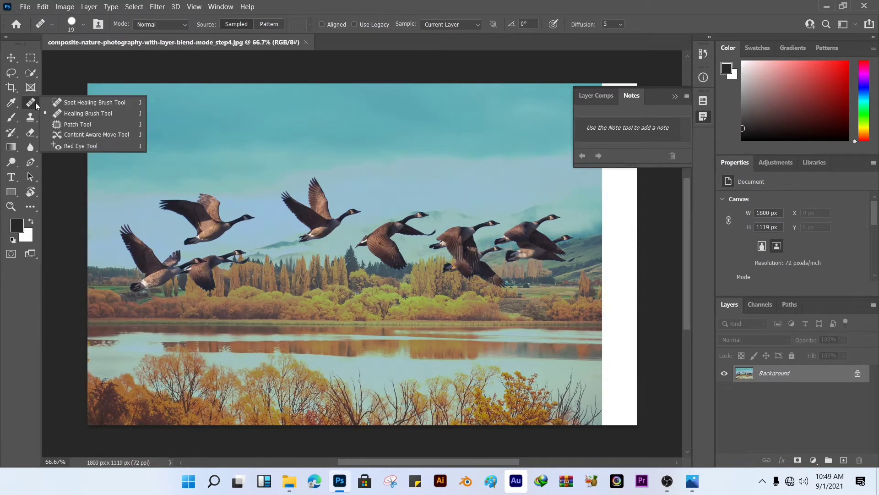
{"action": "left_click", "coordinate": [76, 124]}
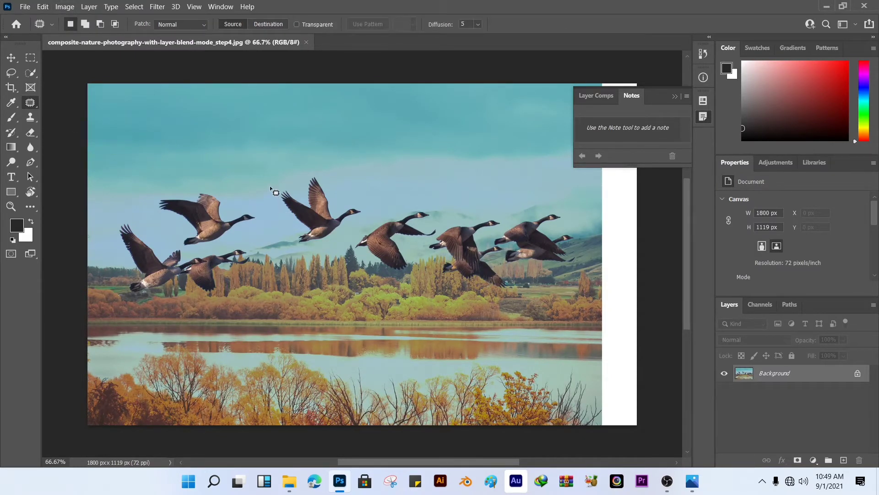
{"action": "left_click_drag", "start_coordinate": [276, 220], "coordinate": [287, 246]}
{"action": "mouse_move", "coordinate": [359, 229]}
{"action": "left_mouse_down"}
{"action": "mouse_move", "coordinate": [379, 193]}
{"action": "mouse_move", "coordinate": [359, 156]}
{"action": "left_mouse_up"}
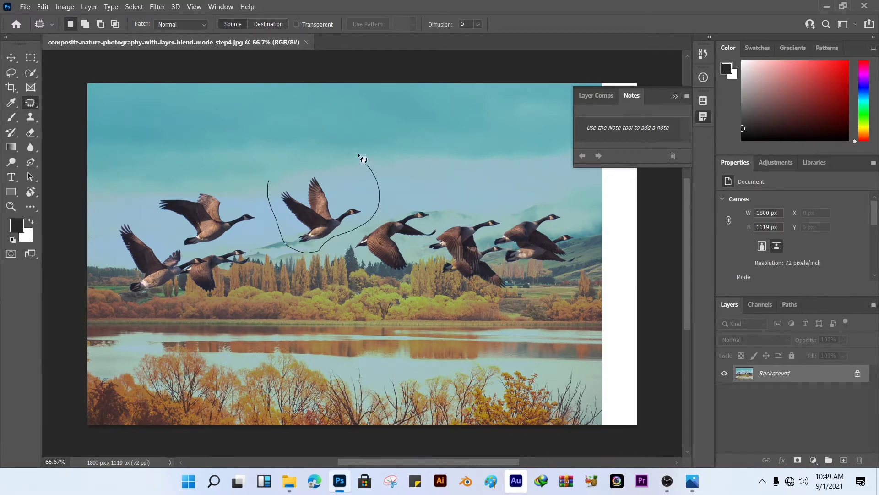
{"action": "left_click_drag", "start_coordinate": [276, 183], "coordinate": [267, 185]}
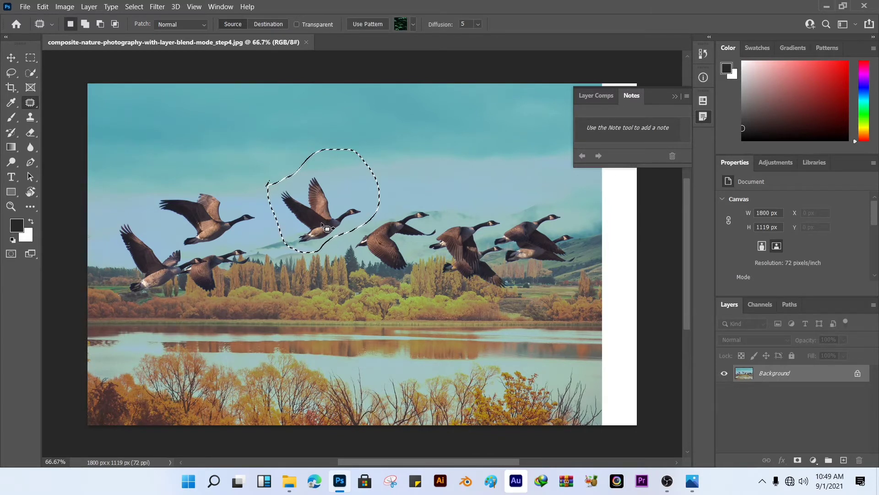
{"action": "left_click_drag", "start_coordinate": [327, 228], "coordinate": [165, 175]}
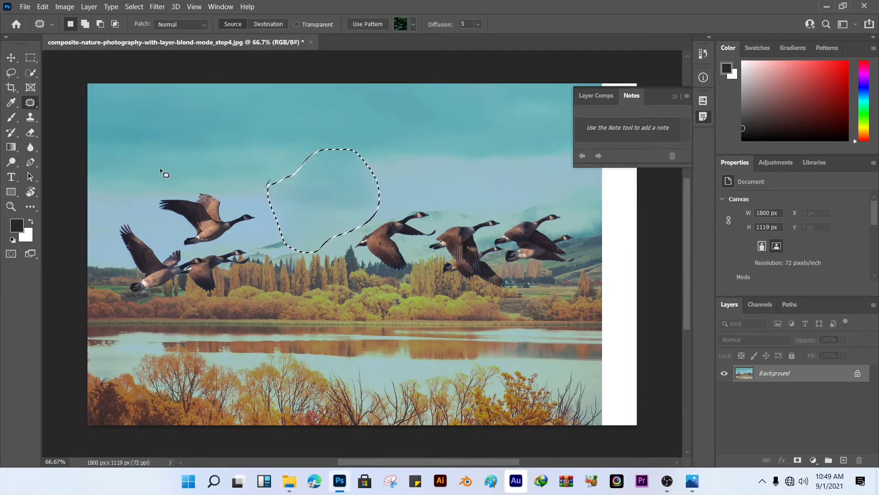
{"action": "key", "text": "ctrl+d"}
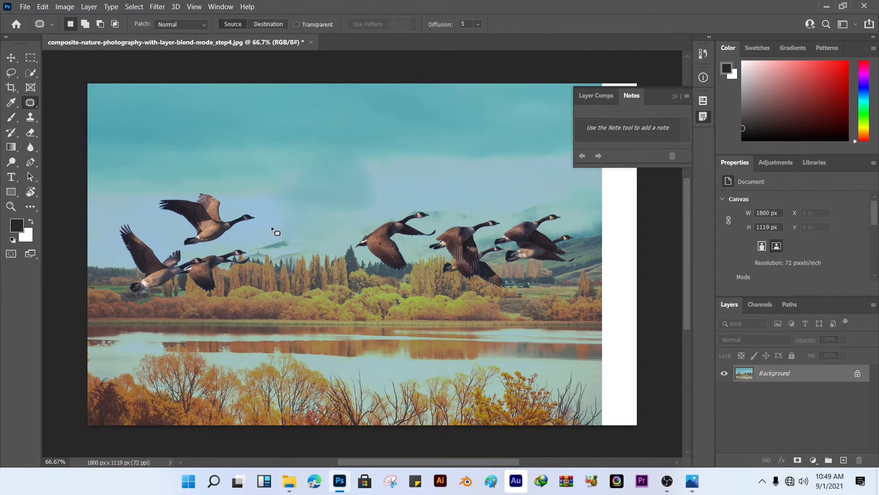
Patch out the upper goose of the left group and the small hilltop beside it with clear sky, and deselect
{"action": "left_click_drag", "start_coordinate": [262, 200], "coordinate": [253, 233]}
{"action": "mouse_move", "coordinate": [190, 246]}
{"action": "left_mouse_down"}
{"action": "mouse_move", "coordinate": [181, 247]}
{"action": "mouse_move", "coordinate": [152, 202]}
{"action": "mouse_move", "coordinate": [188, 171]}
{"action": "mouse_move", "coordinate": [263, 204]}
{"action": "left_mouse_up"}
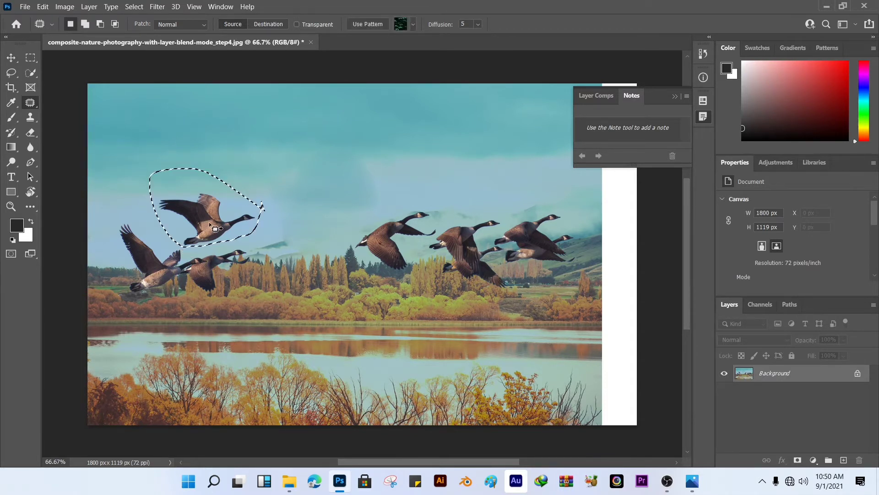
{"action": "left_click_drag", "start_coordinate": [215, 230], "coordinate": [327, 159]}
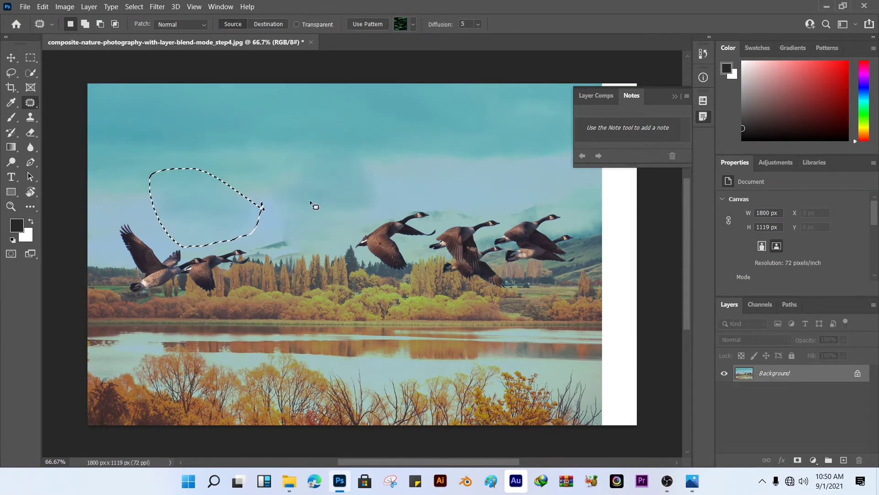
{"action": "key", "text": "ctrl+d"}
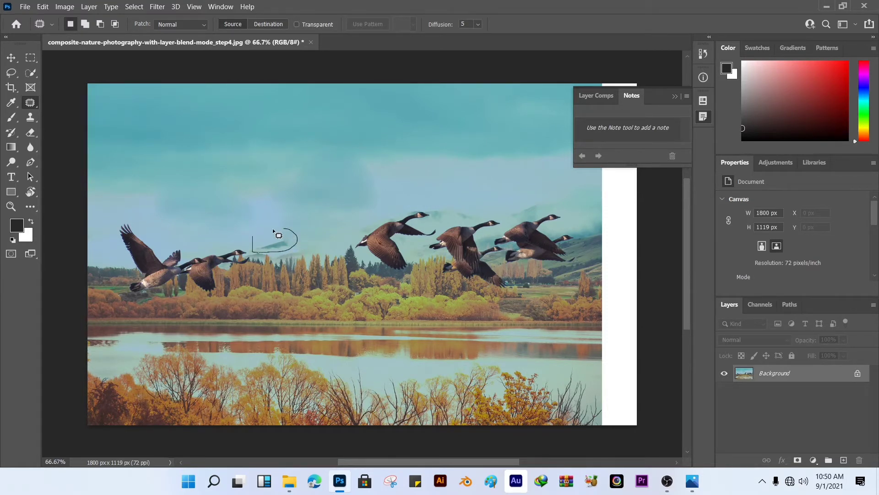
{"action": "mouse_move", "coordinate": [274, 230]}
{"action": "left_mouse_down"}
{"action": "mouse_move", "coordinate": [251, 237]}
{"action": "mouse_move", "coordinate": [190, 166]}
{"action": "mouse_move", "coordinate": [166, 167]}
{"action": "left_mouse_up"}
{"action": "key", "text": "ctrl+d"}
Patch out the goose in the middle of the image with clear sky, patch its leftover smudge again, and deselect
{"action": "mouse_move", "coordinate": [345, 213]}
{"action": "left_mouse_down"}
{"action": "mouse_move", "coordinate": [358, 253]}
{"action": "mouse_move", "coordinate": [412, 278]}
{"action": "left_mouse_up"}
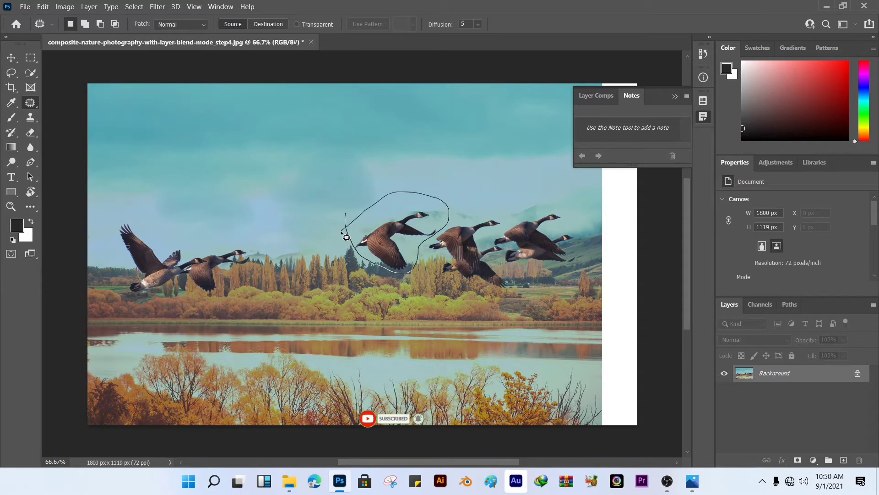
{"action": "left_click_drag", "start_coordinate": [347, 237], "coordinate": [344, 229]}
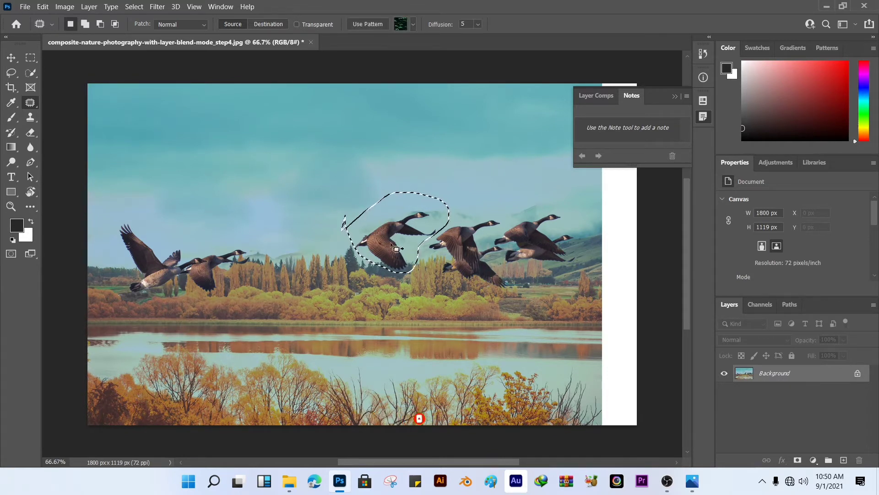
{"action": "left_click_drag", "start_coordinate": [367, 236], "coordinate": [219, 178]}
{"action": "key", "text": "ctrl+d"}
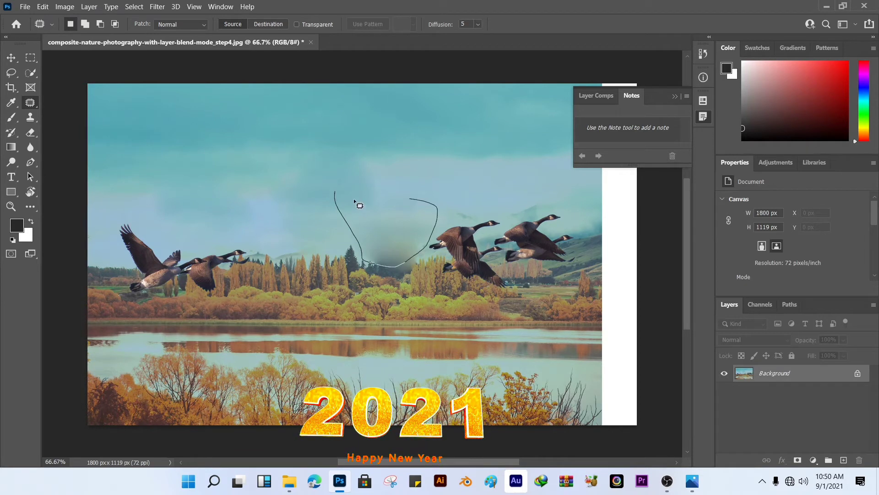
{"action": "left_click_drag", "start_coordinate": [370, 225], "coordinate": [176, 166]}
{"action": "key", "text": "ctrl+d"}
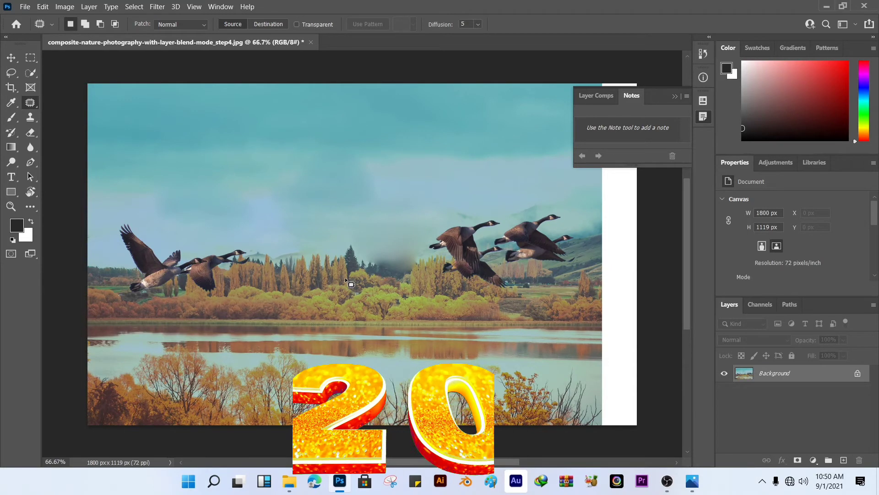
Switch to the Spot Healing Brush Tool, close the landscape without saving, and reopen composite-nature-photography-with-layer-blend-mode_step4.jpg from the recent files
{"action": "right_click", "coordinate": [30, 102]}
{"action": "left_click", "coordinate": [69, 101]}
{"action": "right_click", "coordinate": [34, 101]}
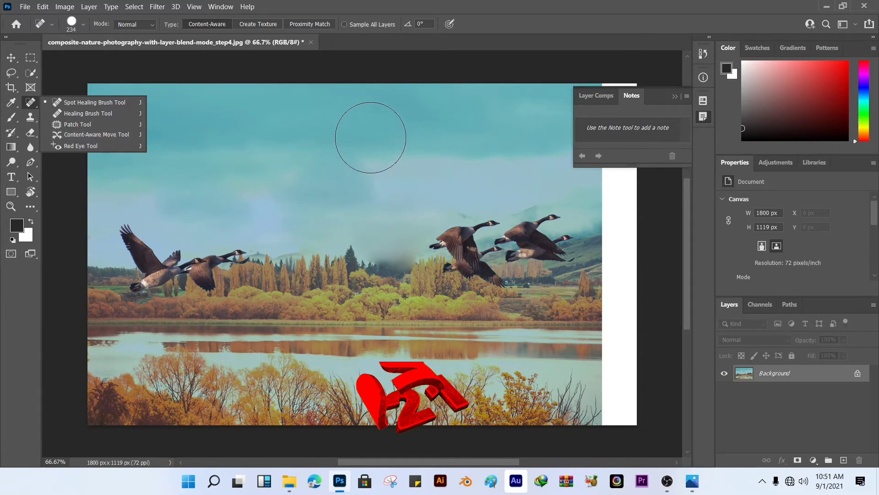
{"action": "left_click", "coordinate": [311, 42]}
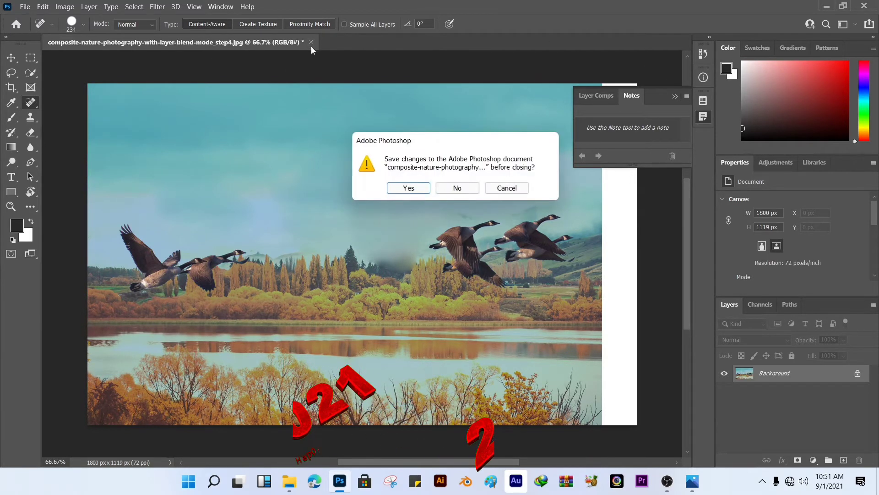
{"action": "left_click", "coordinate": [454, 188]}
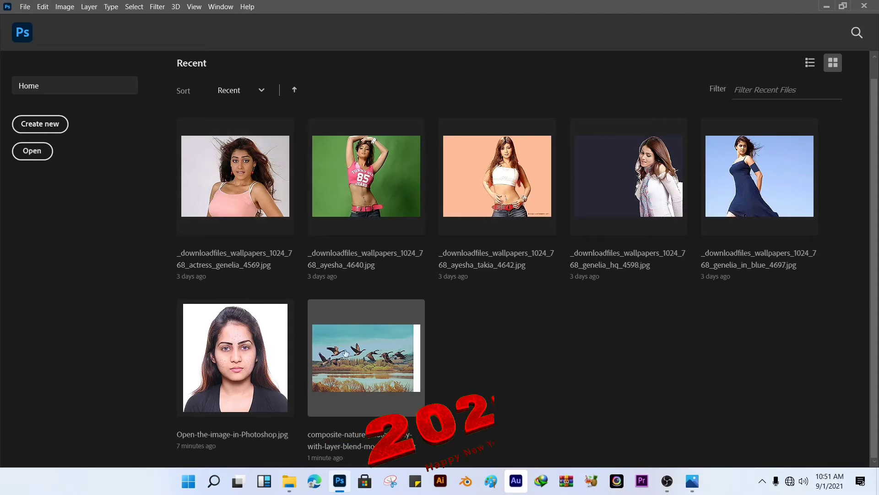
{"action": "left_click", "coordinate": [358, 376]}
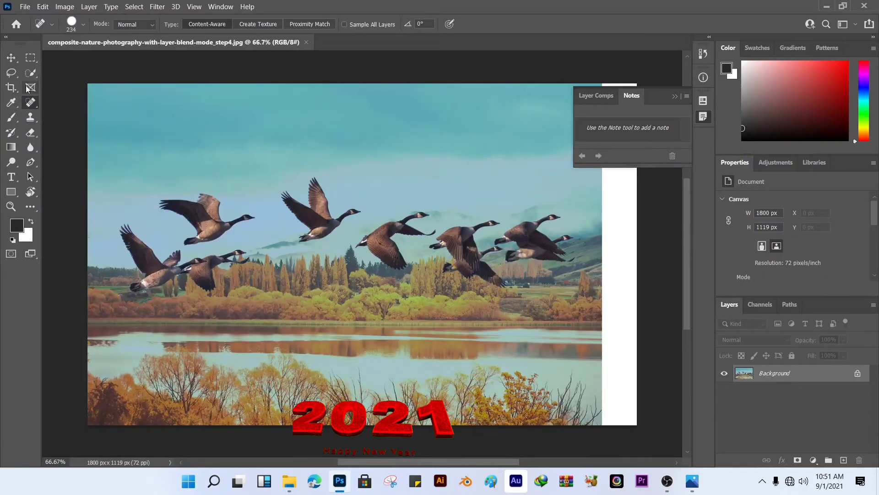
Outline the highest-flying goose loosely with the Content-Aware Move Tool
{"action": "right_click", "coordinate": [32, 101]}
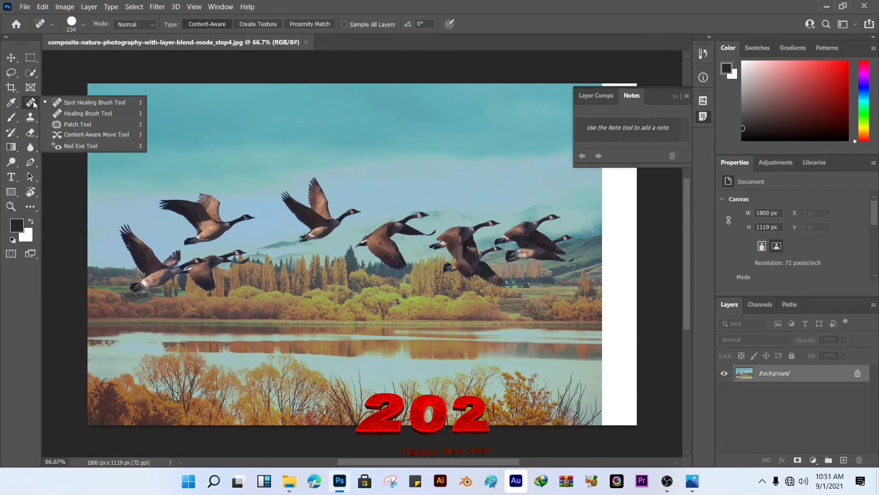
{"action": "left_click", "coordinate": [77, 134]}
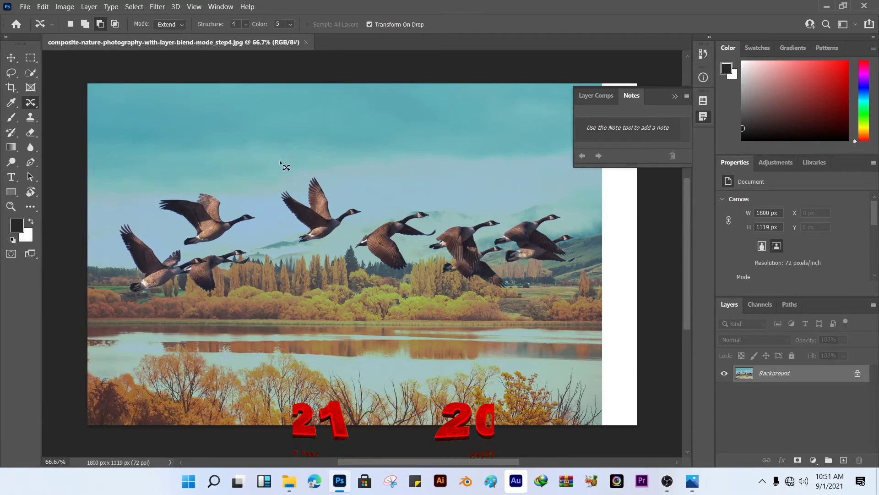
{"action": "mouse_move", "coordinate": [269, 181]}
{"action": "left_mouse_down"}
{"action": "mouse_move", "coordinate": [288, 247]}
{"action": "mouse_move", "coordinate": [297, 250]}
{"action": "mouse_move", "coordinate": [349, 232]}
{"action": "mouse_move", "coordinate": [372, 204]}
{"action": "mouse_move", "coordinate": [374, 187]}
{"action": "mouse_move", "coordinate": [356, 164]}
{"action": "mouse_move", "coordinate": [270, 188]}
{"action": "left_mouse_up"}
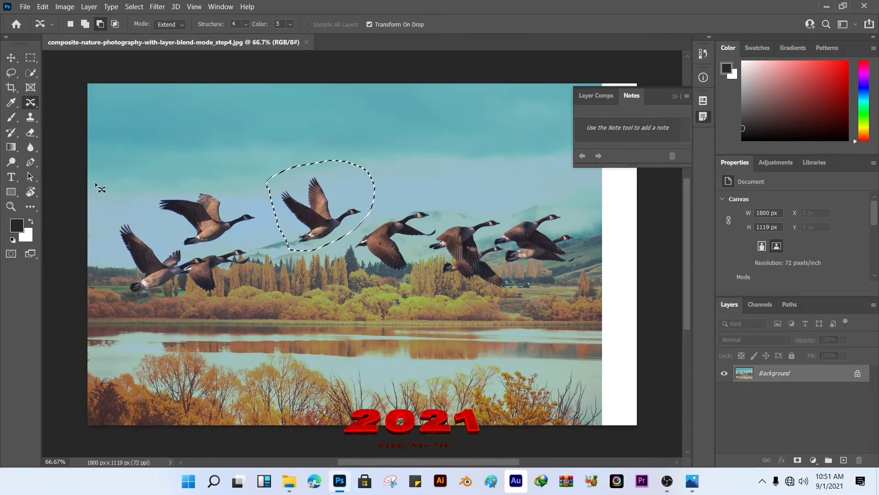
Try relocating the outlined goose higher in the sky at a larger size with the mode set to Move, and undo back to the selection
{"action": "left_click", "coordinate": [170, 24]}
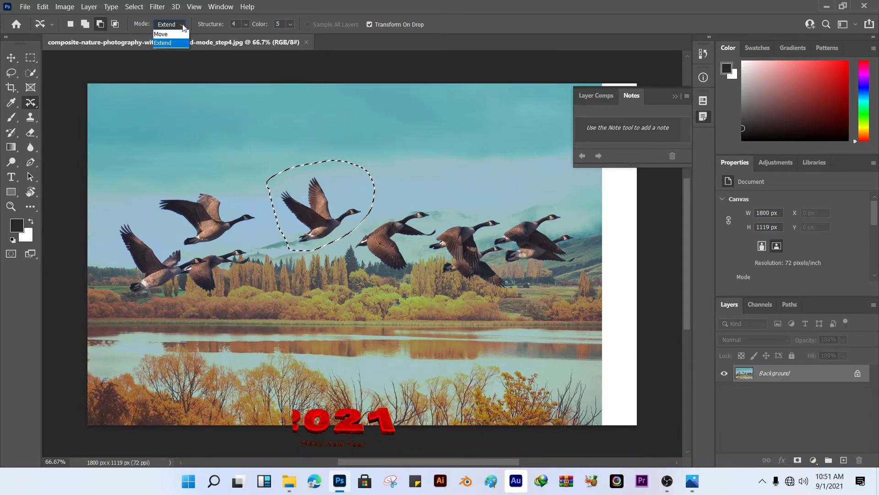
{"action": "left_click", "coordinate": [163, 35]}
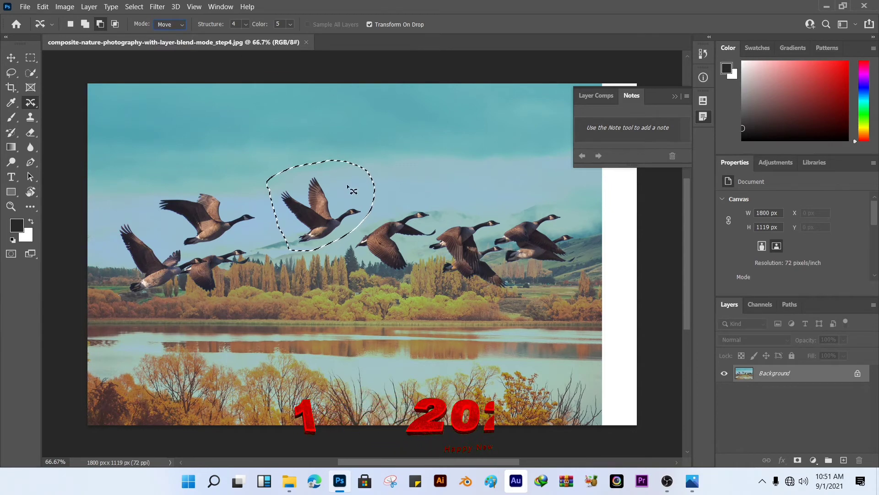
{"action": "left_click_drag", "start_coordinate": [324, 222], "coordinate": [305, 160]}
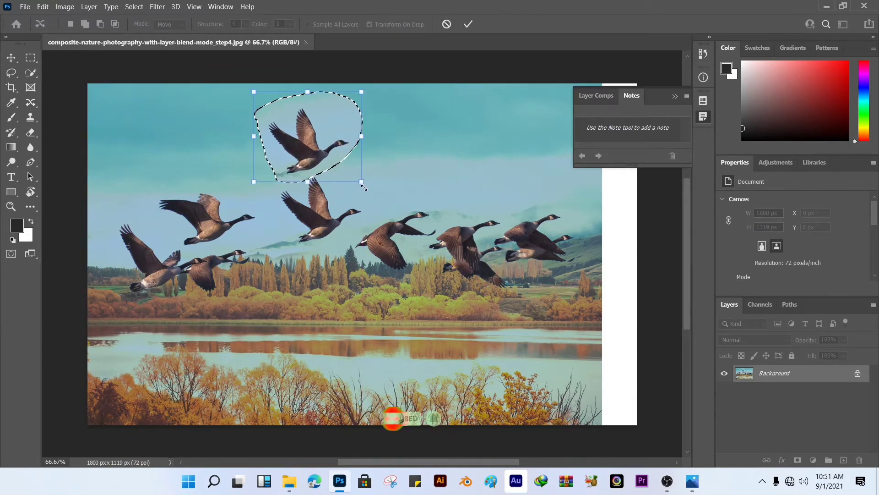
{"action": "left_click_drag", "start_coordinate": [361, 182], "coordinate": [420, 233]}
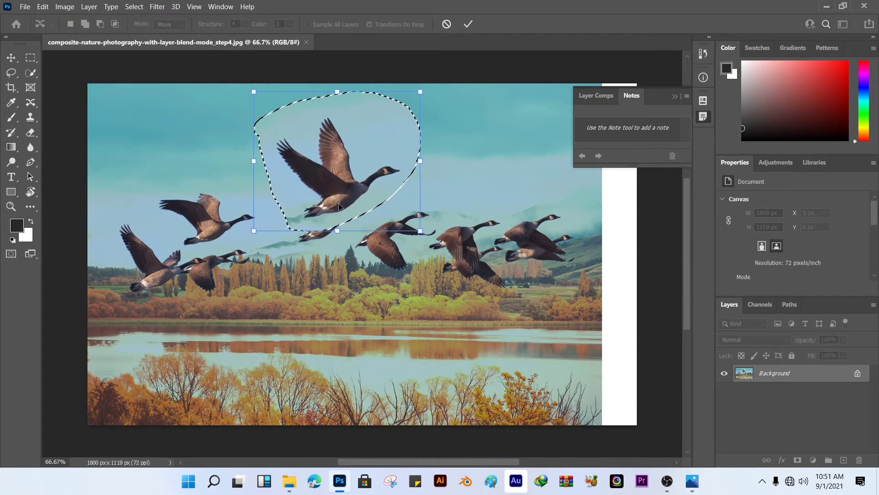
{"action": "left_click_drag", "start_coordinate": [340, 195], "coordinate": [333, 172]}
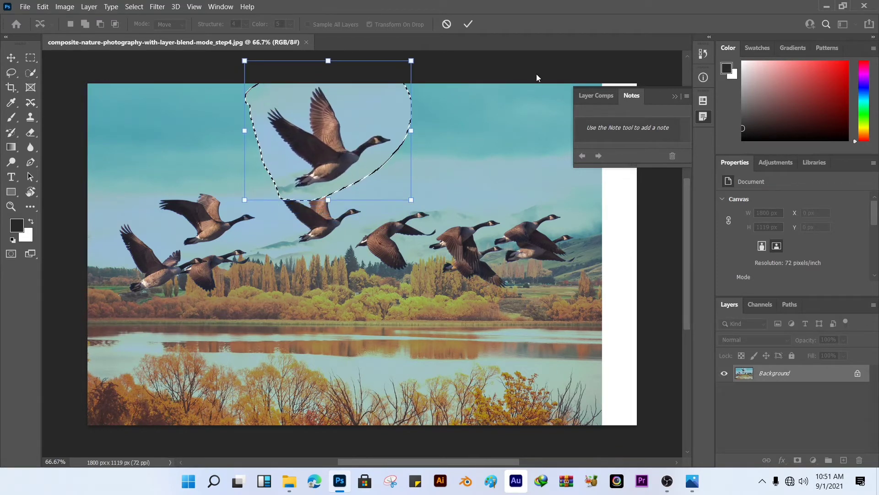
{"action": "left_click", "coordinate": [467, 24]}
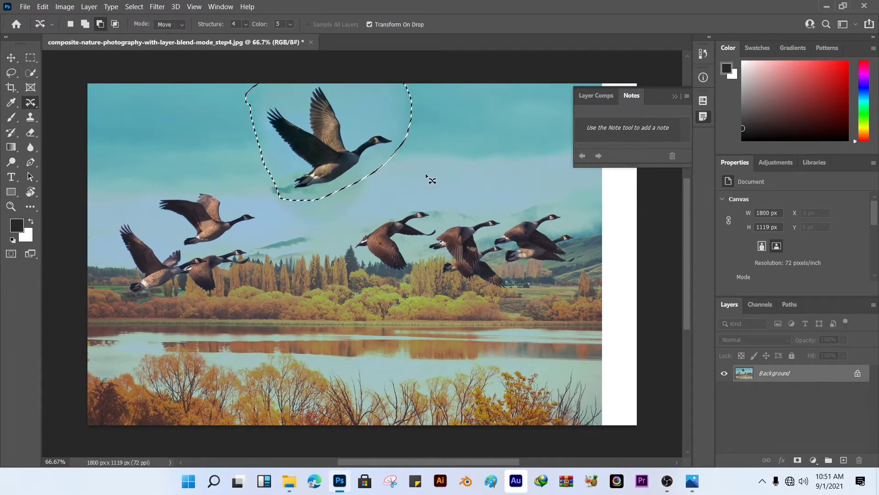
{"action": "key", "text": "ctrl+d"}
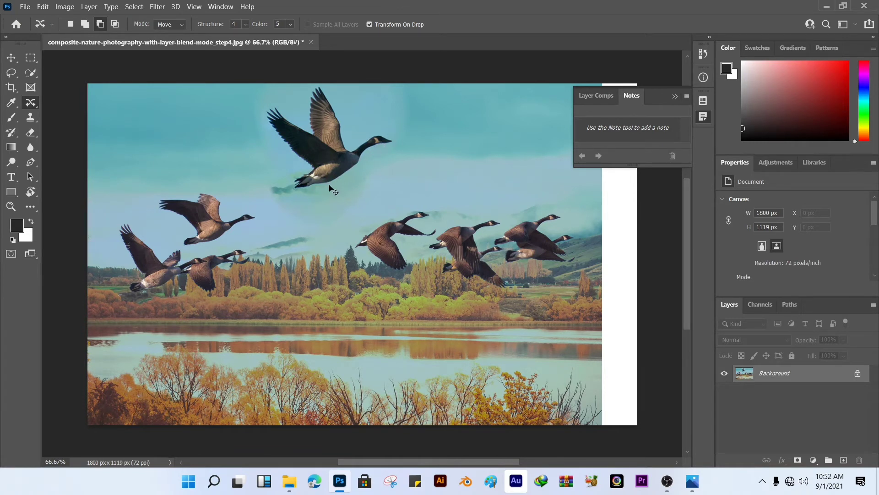
{"action": "left_click_drag", "start_coordinate": [328, 186], "coordinate": [341, 237]}
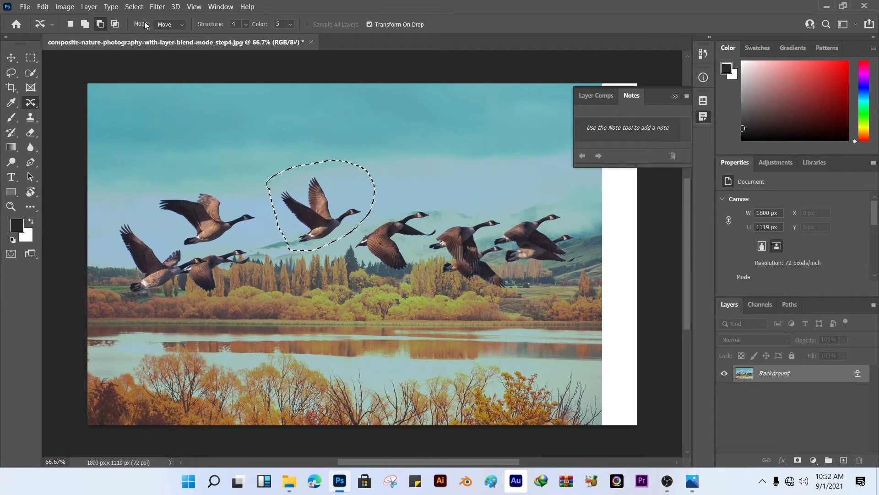
Set the mode to Extend, place an enlarged copy of the outlined goose higher and farther right in the sky, and deselect
{"action": "left_click", "coordinate": [177, 26]}
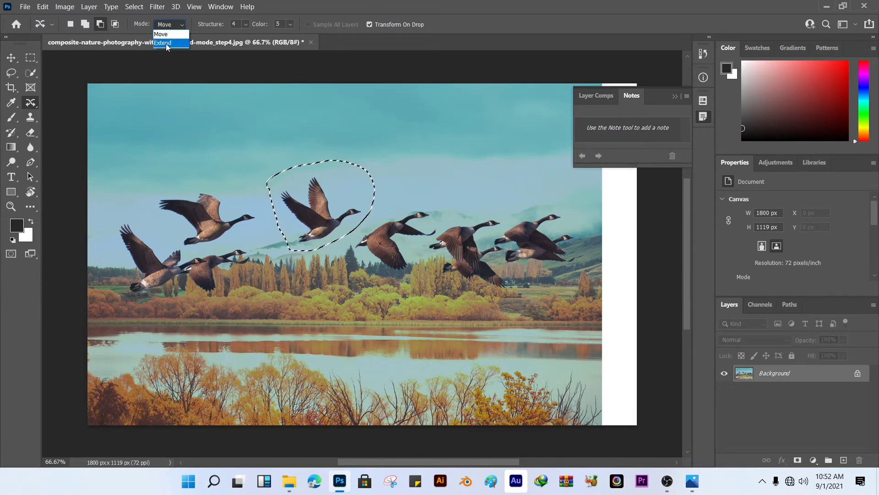
{"action": "left_click", "coordinate": [166, 43]}
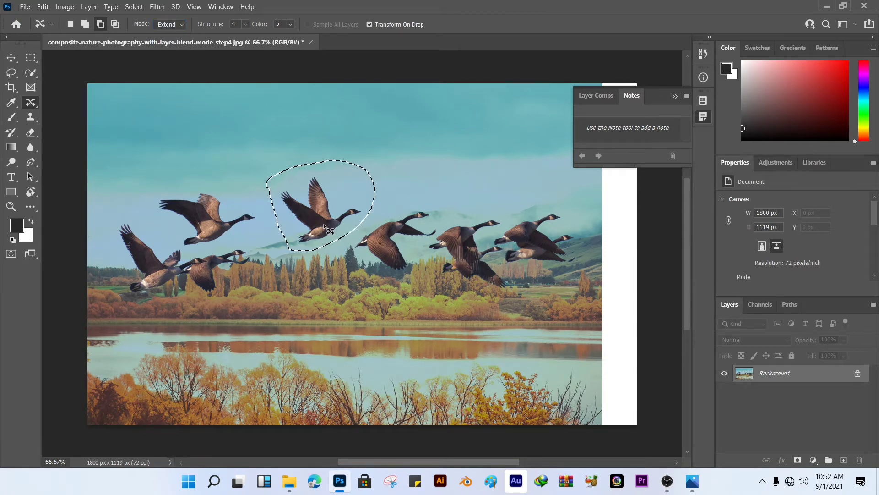
{"action": "left_click_drag", "start_coordinate": [324, 223], "coordinate": [350, 154]}
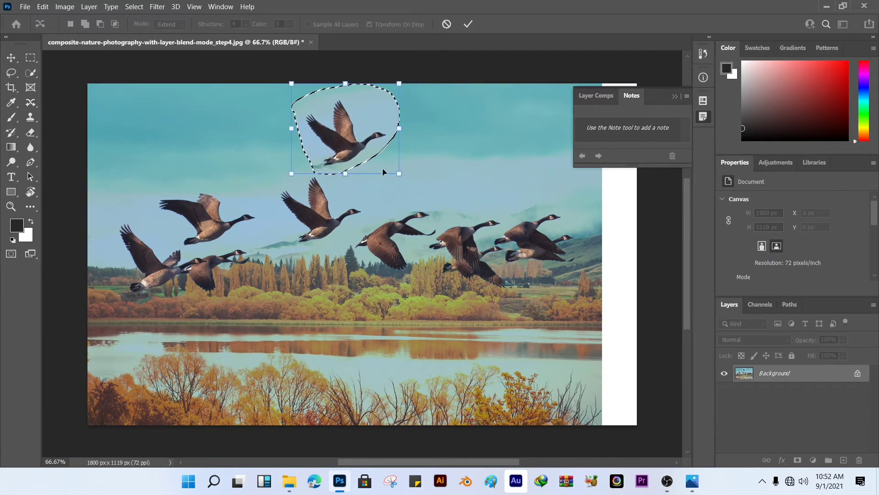
{"action": "left_click_drag", "start_coordinate": [407, 175], "coordinate": [464, 222]}
{"action": "left_click_drag", "start_coordinate": [383, 183], "coordinate": [429, 164]}
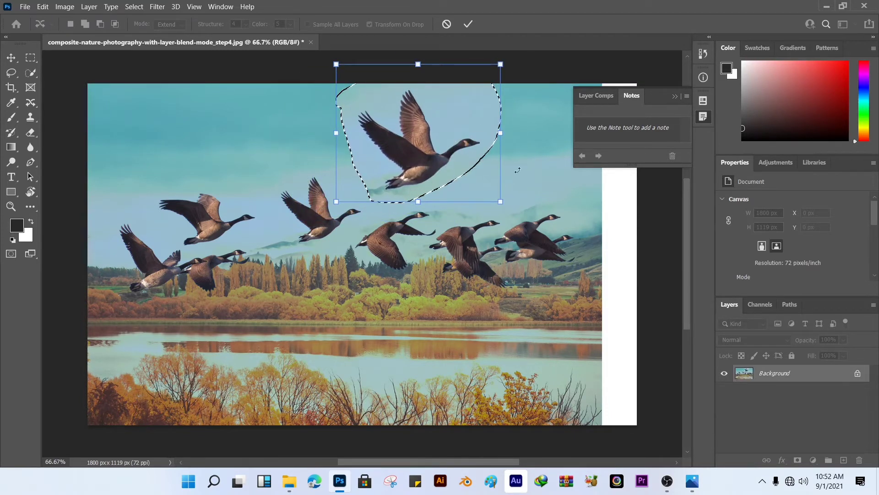
{"action": "left_click", "coordinate": [469, 24]}
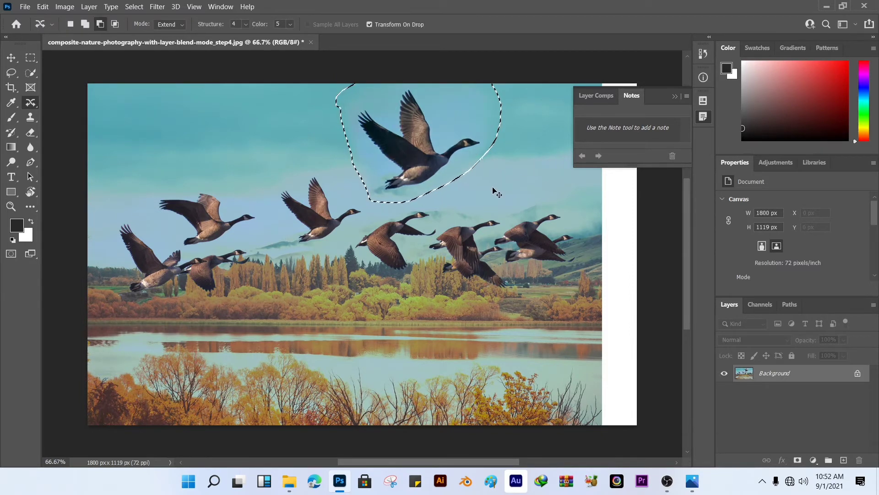
{"action": "key", "text": "ctrl+d"}
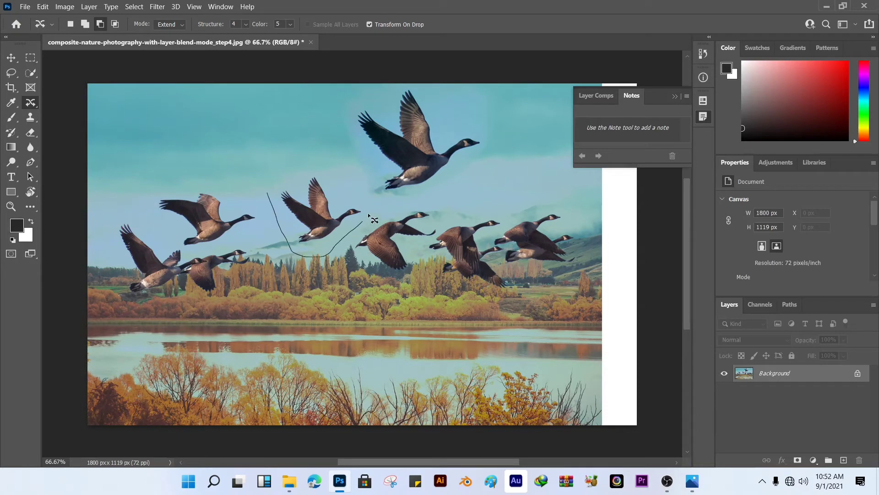
Outline the original highest-flying goose again and place a same-size copy above and to its left in the sky
{"action": "left_click_drag", "start_coordinate": [263, 214], "coordinate": [265, 212]}
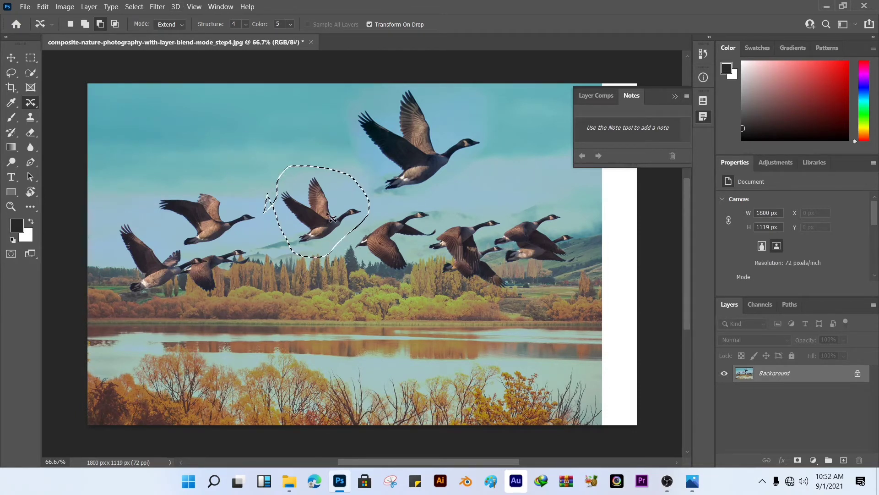
{"action": "left_click_drag", "start_coordinate": [319, 214], "coordinate": [269, 148]}
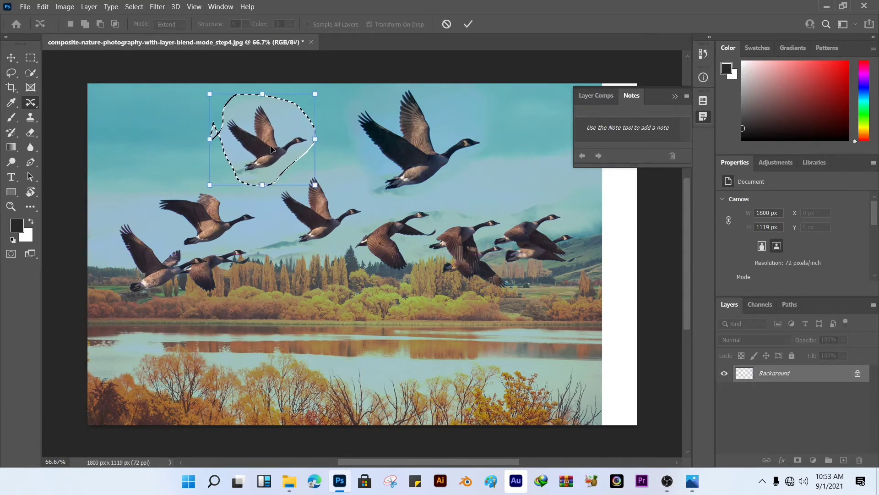
{"action": "left_click", "coordinate": [466, 27]}
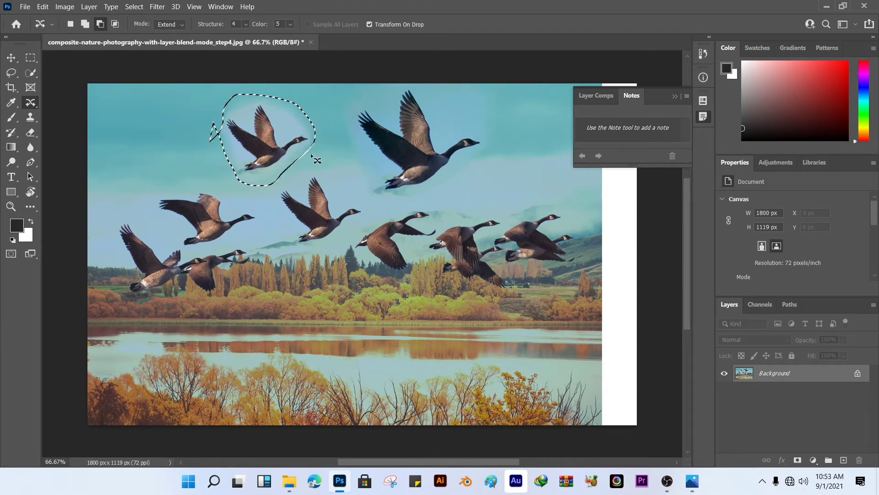
Place two more copies of the selected goose in the image's upper-left and upper-right sky, deselect, and collapse the Notes panel
{"action": "left_click_drag", "start_coordinate": [276, 150], "coordinate": [150, 155]}
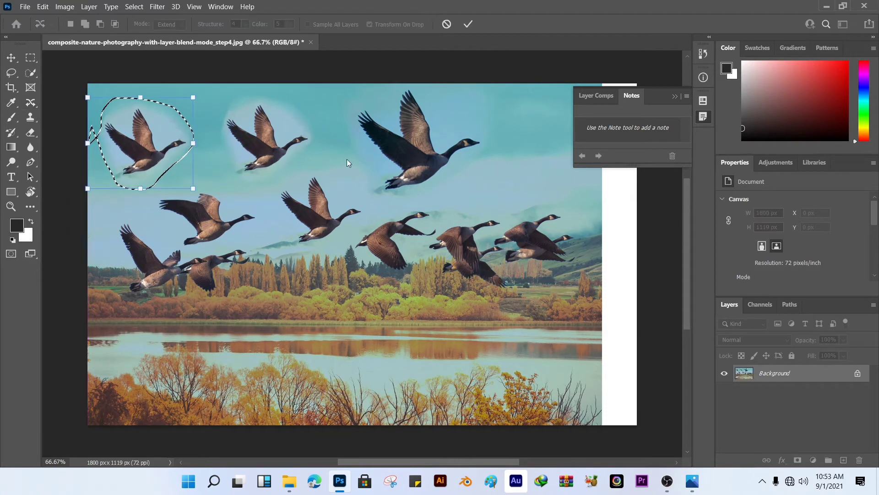
{"action": "left_click", "coordinate": [468, 25]}
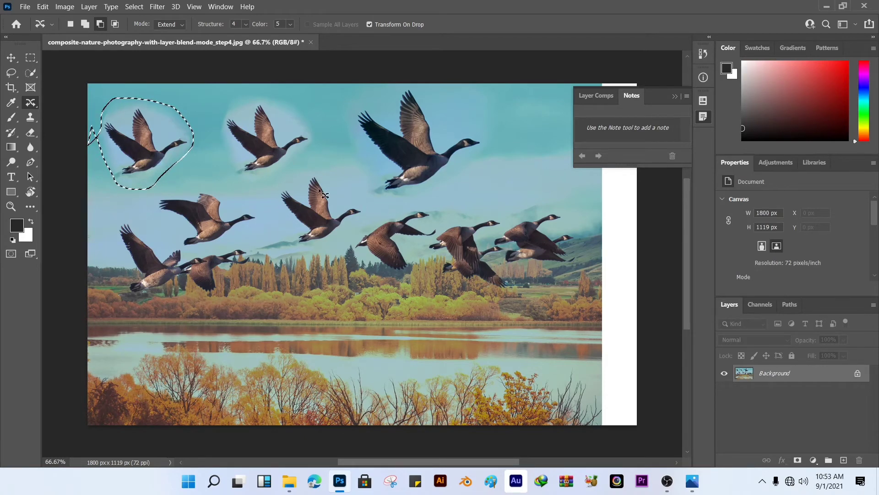
{"action": "left_click_drag", "start_coordinate": [147, 156], "coordinate": [563, 141]}
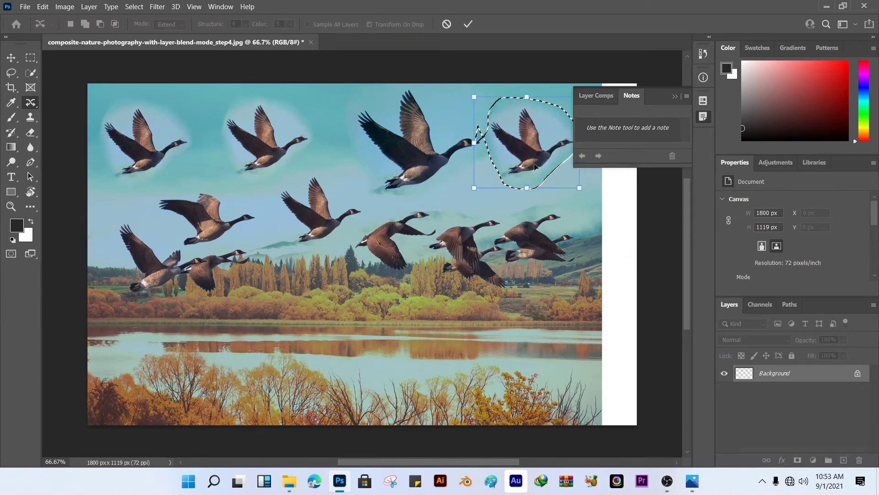
{"action": "left_click", "coordinate": [468, 24]}
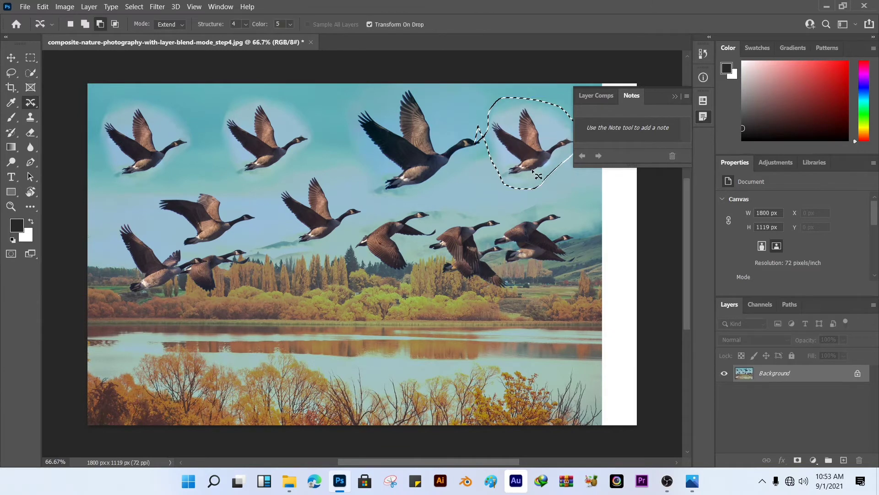
{"action": "left_click_drag", "start_coordinate": [538, 178], "coordinate": [509, 187]}
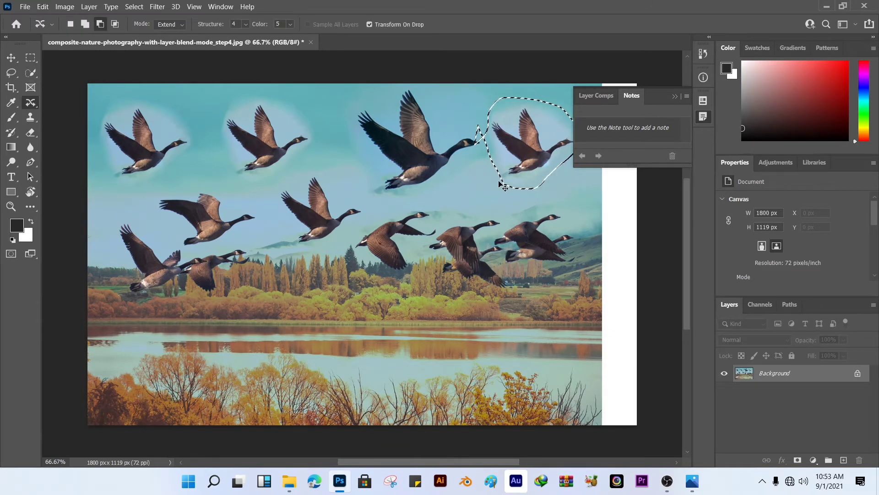
{"action": "key", "text": "ctrl+d"}
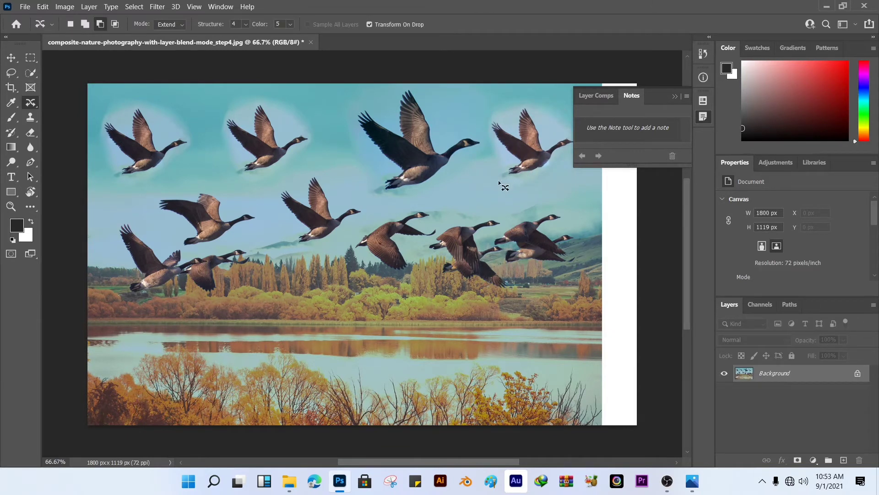
{"action": "left_click", "coordinate": [674, 97]}
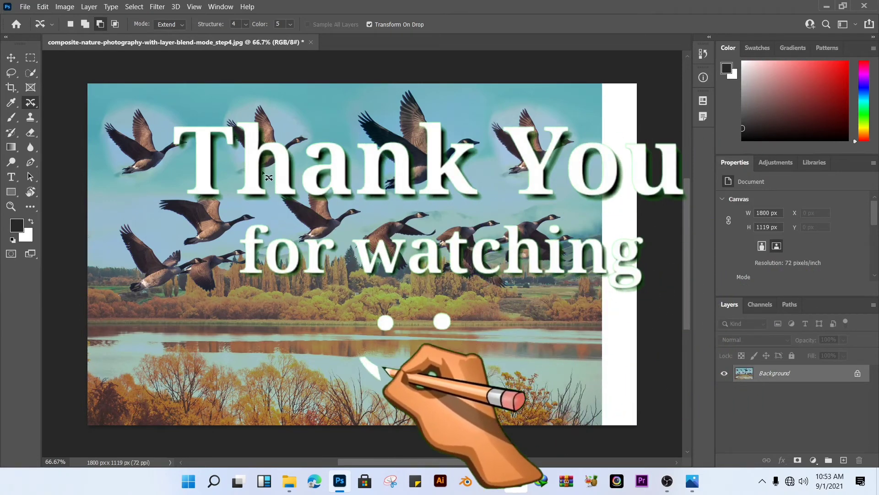
Outline the goose copy second from the left in the upper sky with the Content-Aware Move tool
{"action": "right_click", "coordinate": [35, 105]}
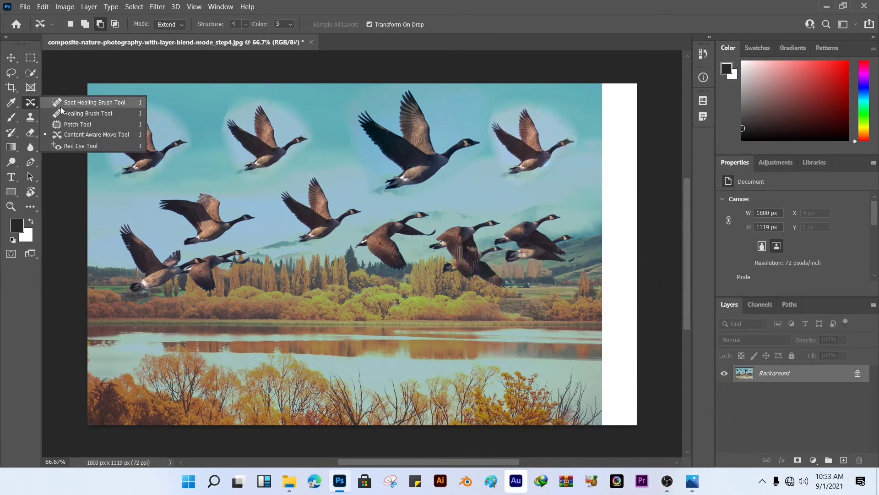
{"action": "left_click", "coordinate": [183, 24]}
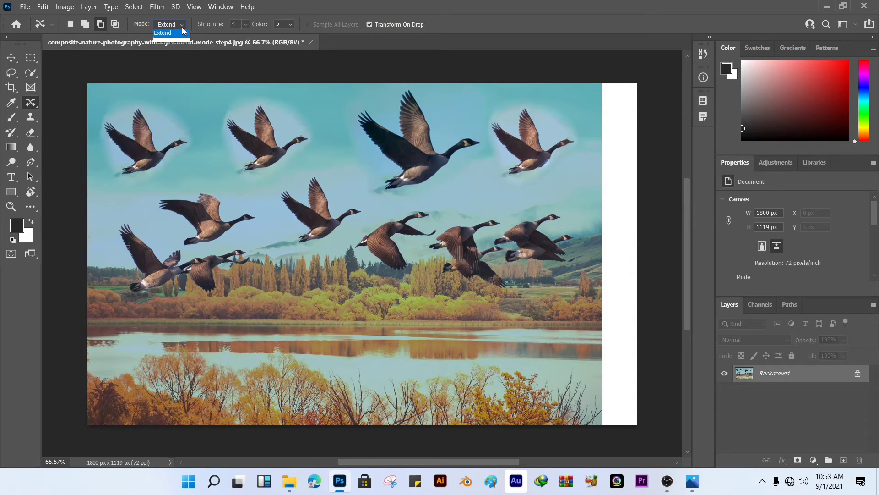
{"action": "left_click", "coordinate": [209, 109]}
{"action": "left_click_drag", "start_coordinate": [207, 121], "coordinate": [249, 182]}
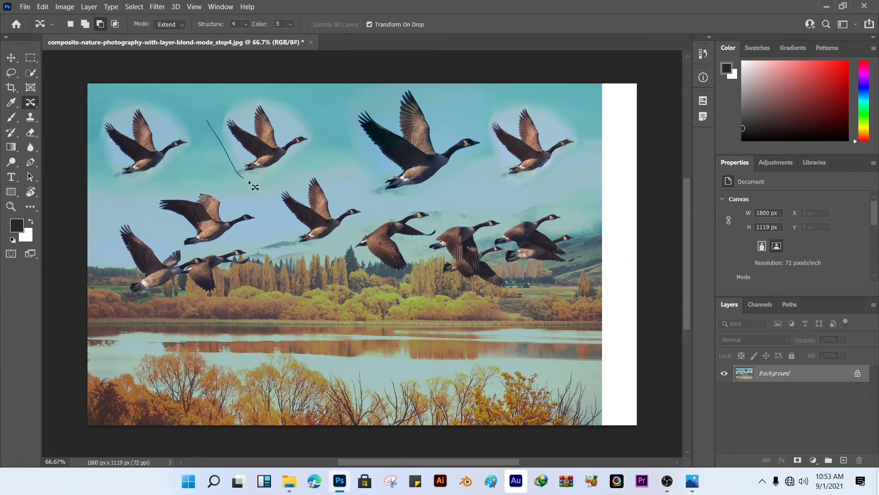
{"action": "mouse_move", "coordinate": [308, 166]}
{"action": "left_mouse_down"}
{"action": "mouse_move", "coordinate": [304, 108]}
{"action": "mouse_move", "coordinate": [238, 94]}
{"action": "mouse_move", "coordinate": [212, 132]}
{"action": "mouse_move", "coordinate": [208, 125]}
{"action": "left_mouse_up"}
Set the mode to Move, relocate the outlined goose at the same size down over the lake, and deselect
{"action": "left_click", "coordinate": [169, 25]}
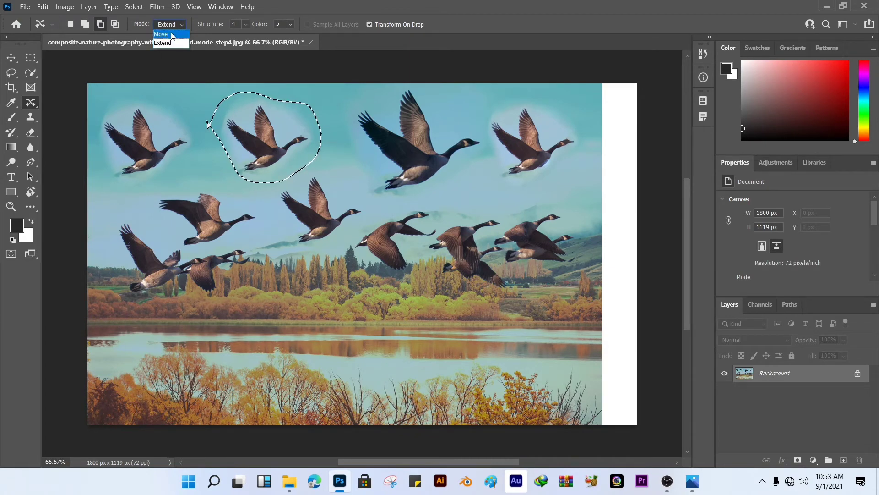
{"action": "left_click", "coordinate": [168, 34]}
{"action": "left_click_drag", "start_coordinate": [270, 142], "coordinate": [341, 347]}
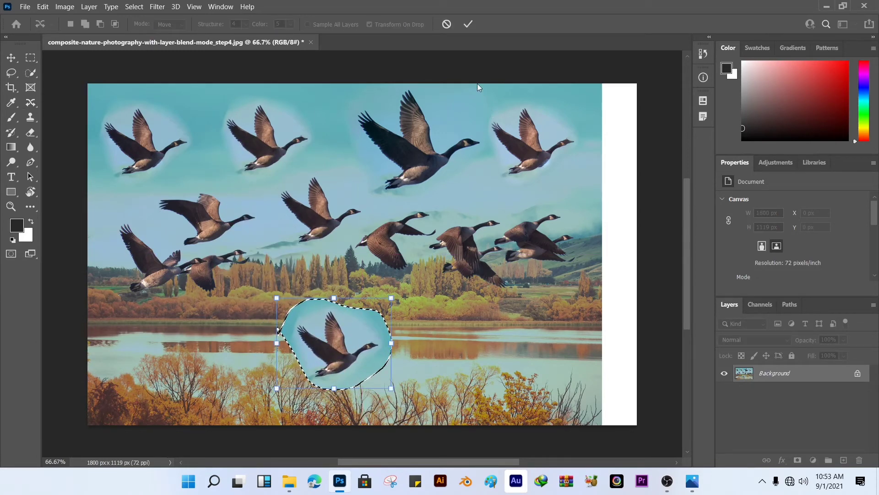
{"action": "left_click", "coordinate": [467, 24]}
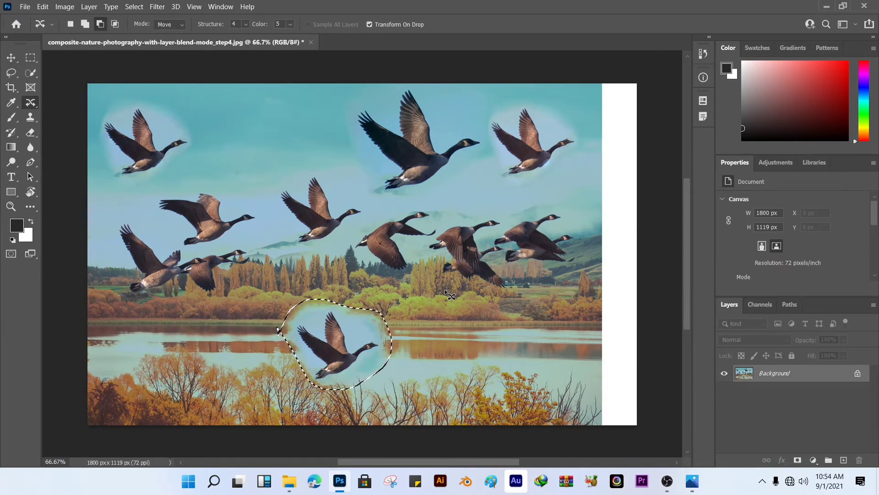
{"action": "key", "text": "ctrl+d"}
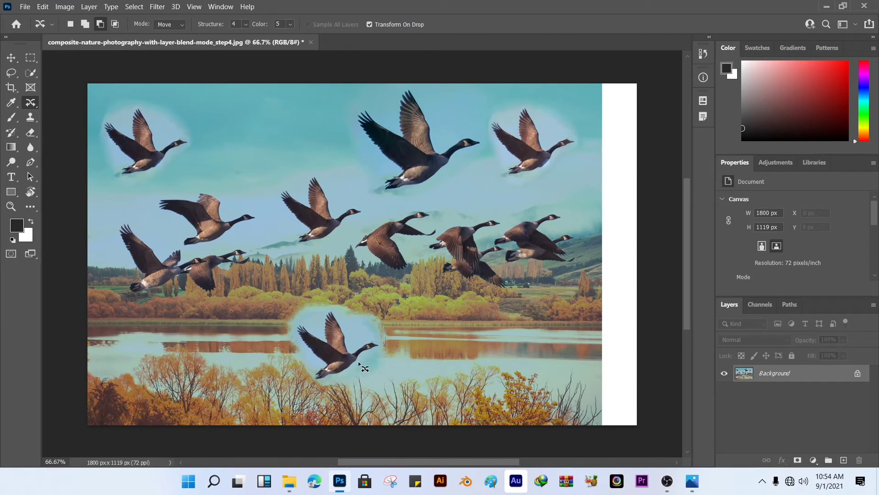
Outline the goose copy in the image's upper-left sky with the Content-Aware Move tool
{"action": "right_click", "coordinate": [29, 106]}
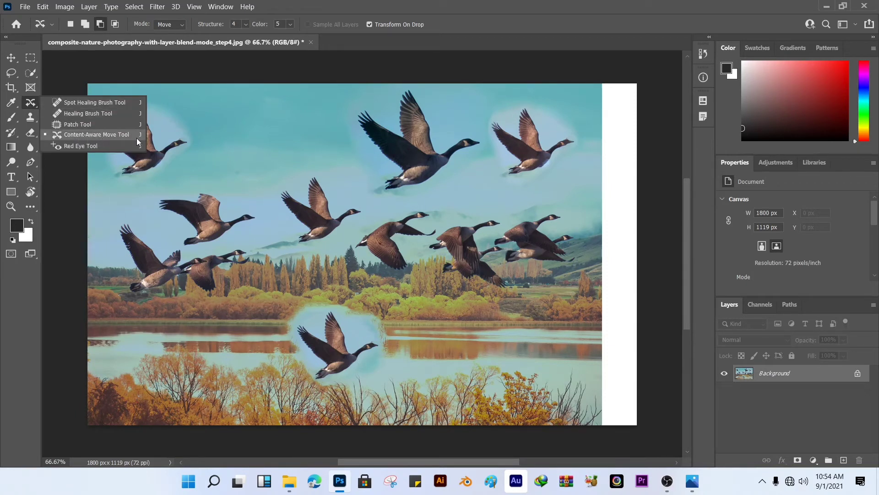
{"action": "left_click", "coordinate": [188, 156]}
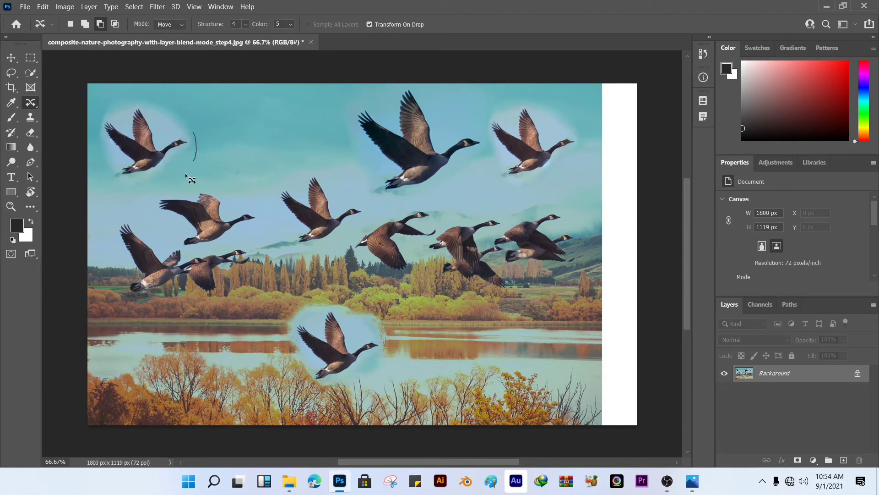
{"action": "mouse_move", "coordinate": [185, 174]}
{"action": "left_mouse_down"}
{"action": "mouse_move", "coordinate": [152, 194]}
{"action": "mouse_move", "coordinate": [123, 182]}
{"action": "left_mouse_up"}
{"action": "mouse_move", "coordinate": [95, 135]}
{"action": "left_mouse_down"}
{"action": "mouse_move", "coordinate": [105, 106]}
{"action": "mouse_move", "coordinate": [137, 99]}
{"action": "mouse_move", "coordinate": [183, 110]}
{"action": "left_mouse_up"}
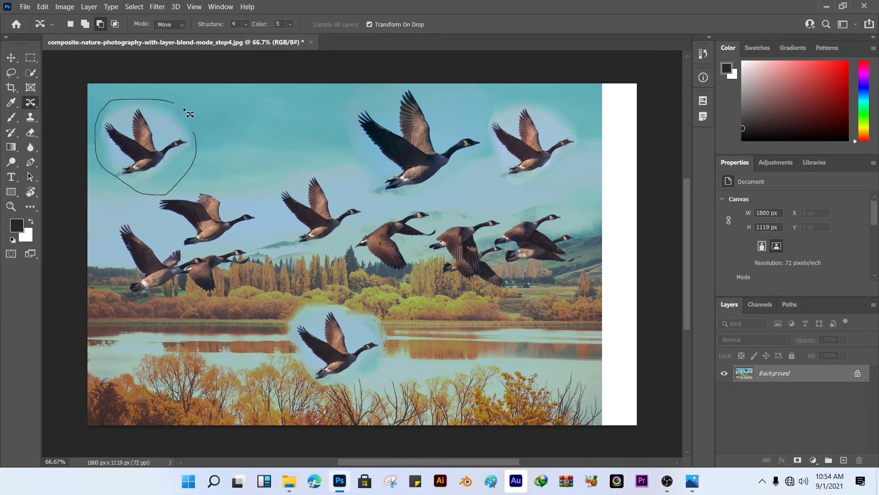
{"action": "left_click_drag", "start_coordinate": [194, 149], "coordinate": [195, 153]}
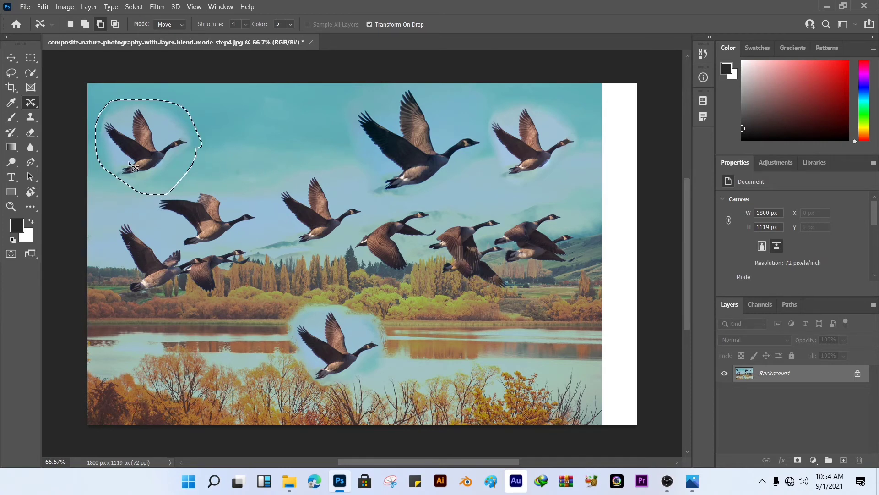
Remove the outlined upper-left goose by filling the selection with Content-Aware contents
{"action": "left_click", "coordinate": [43, 7]}
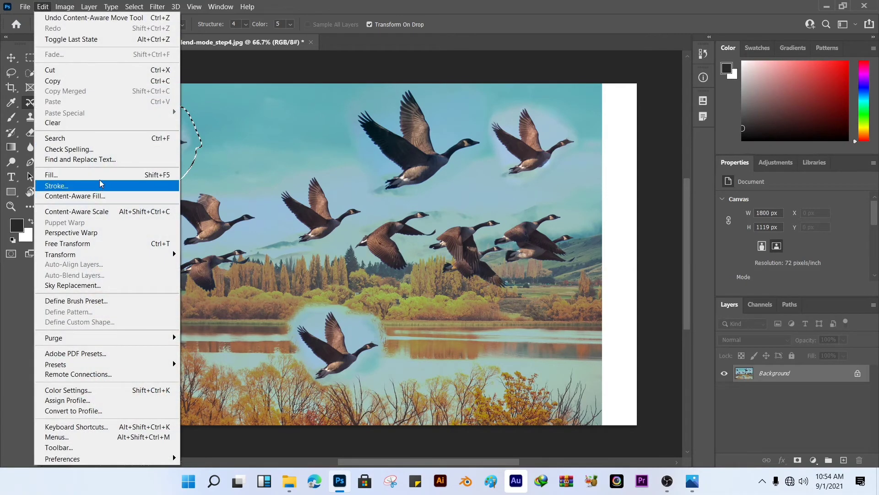
{"action": "left_click", "coordinate": [131, 179]}
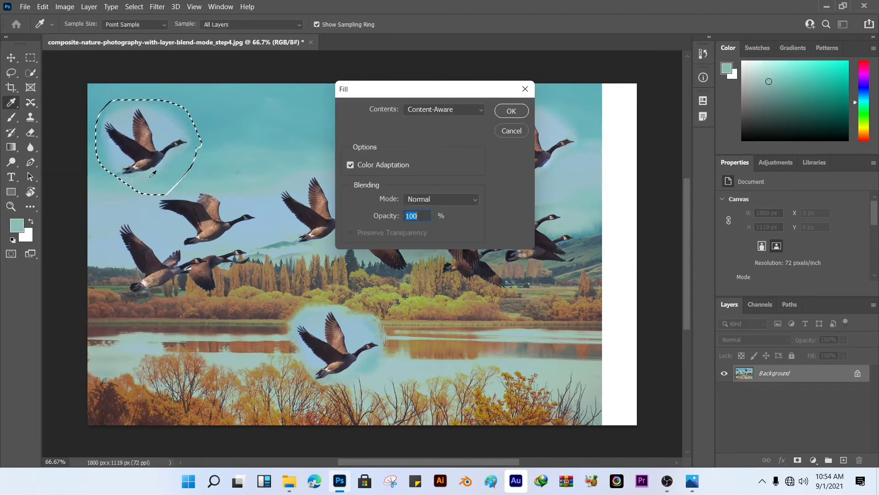
{"action": "left_click", "coordinate": [472, 113]}
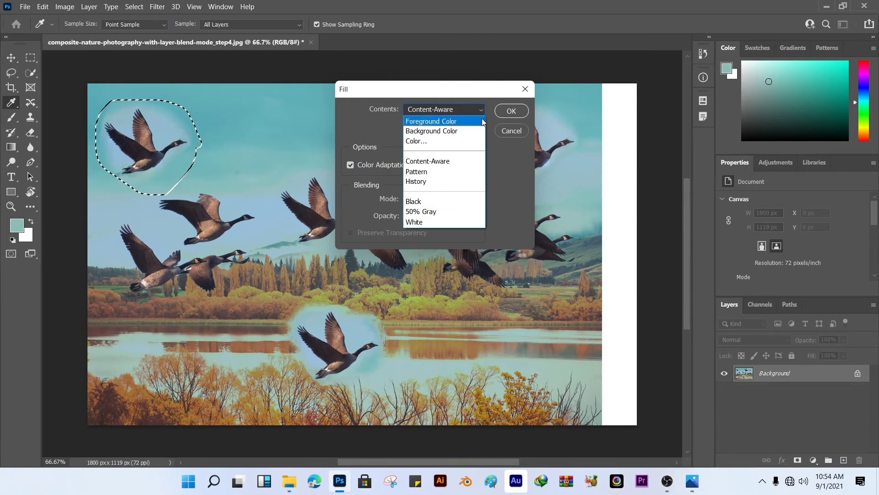
{"action": "left_click", "coordinate": [443, 166]}
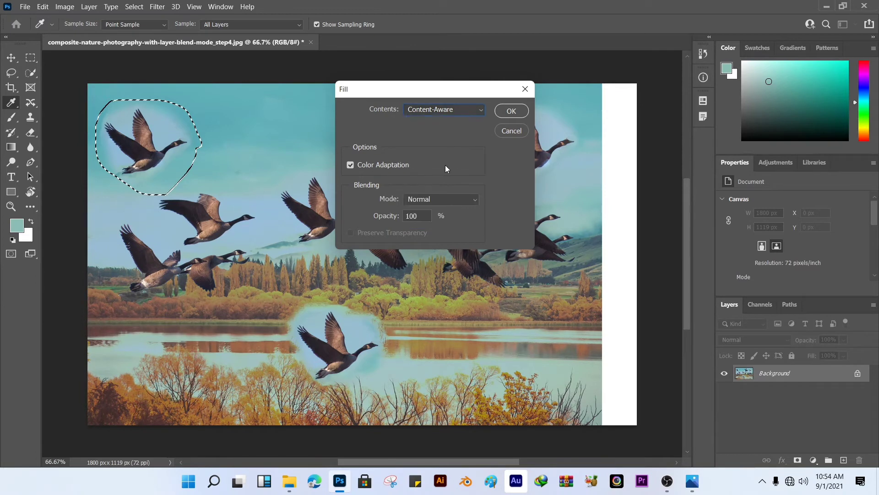
{"action": "left_click", "coordinate": [511, 112]}
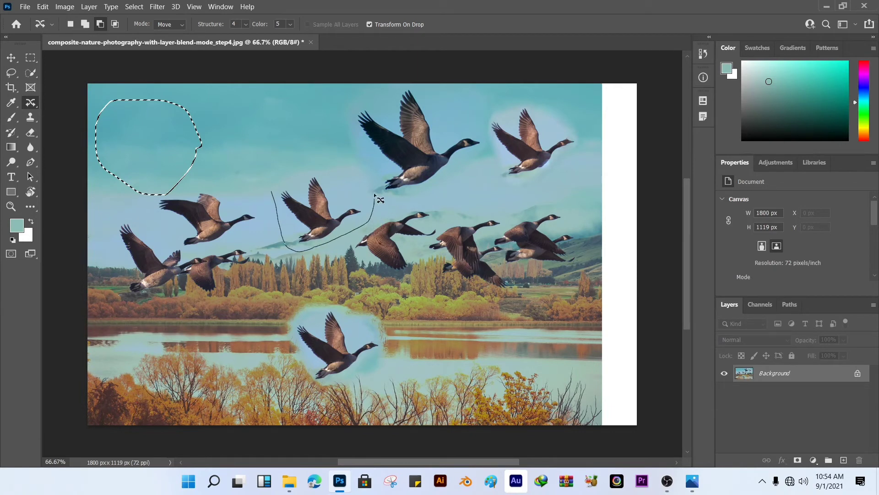
Clear the selection and outline the original goose flying above the small dark fir tree, right of the left-hand group
{"action": "mouse_move", "coordinate": [336, 170]}
{"action": "left_mouse_down"}
{"action": "mouse_move", "coordinate": [291, 154]}
{"action": "mouse_move", "coordinate": [281, 173]}
{"action": "left_mouse_up"}
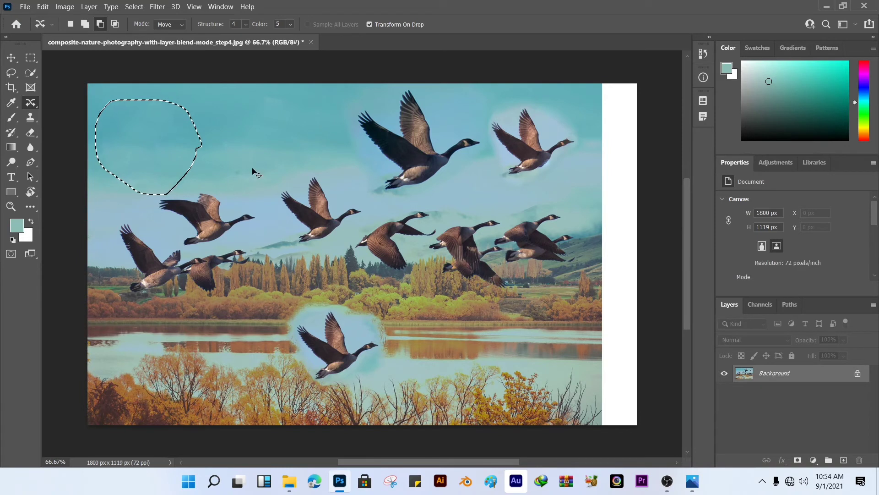
{"action": "key", "text": "ctrl+d"}
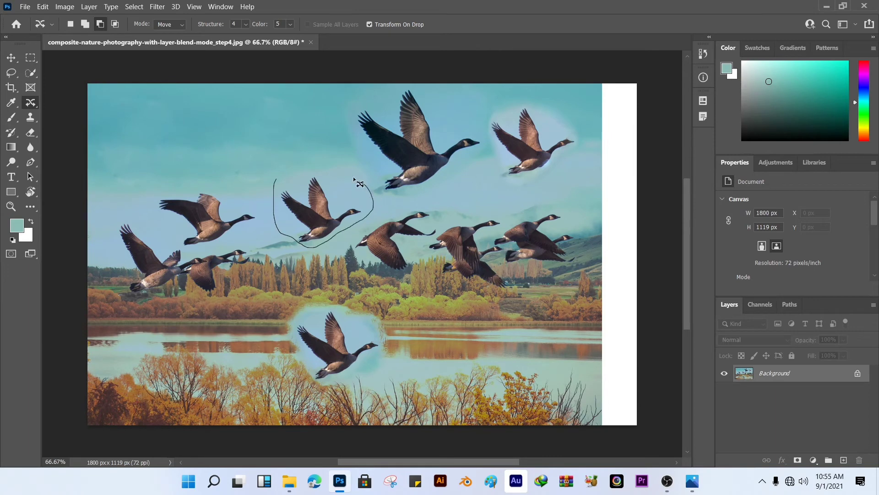
{"action": "left_click_drag", "start_coordinate": [259, 192], "coordinate": [259, 191]}
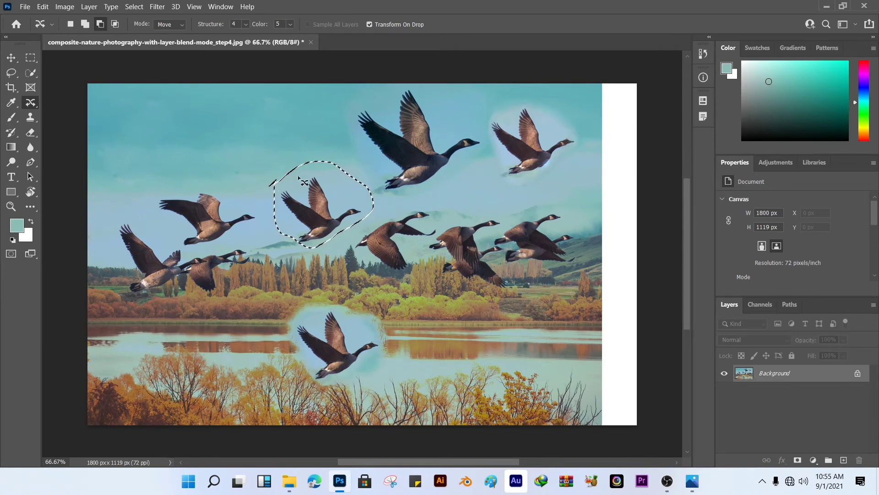
Remove the outlined middle goose with a Content-Aware fill and return to the Content-Aware Move tool
{"action": "left_click", "coordinate": [43, 6]}
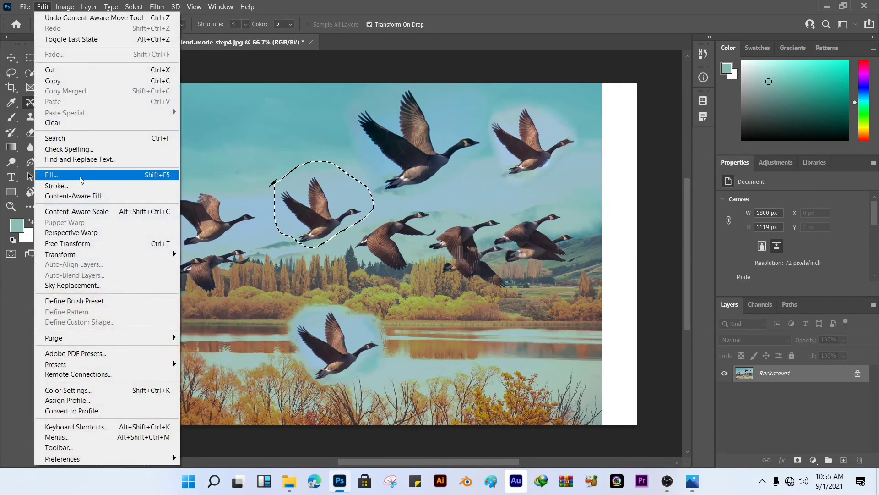
{"action": "left_click", "coordinate": [156, 174]}
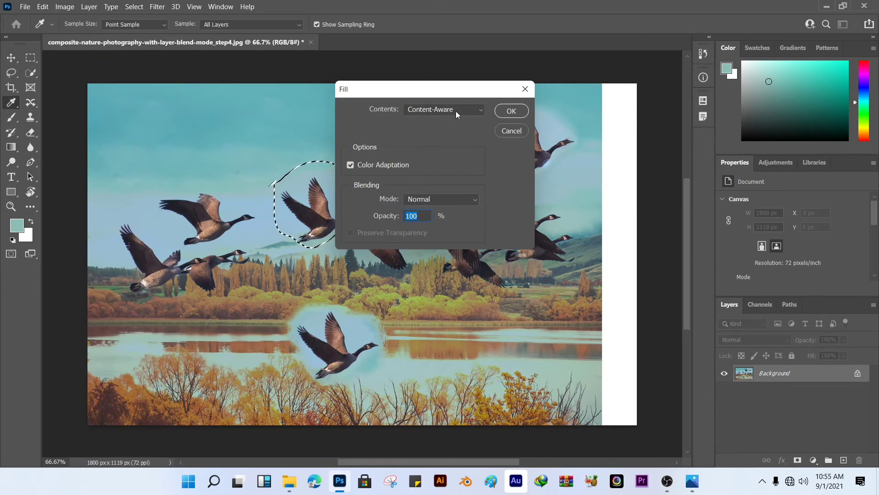
{"action": "left_click", "coordinate": [510, 112]}
{"action": "key", "text": "j"}
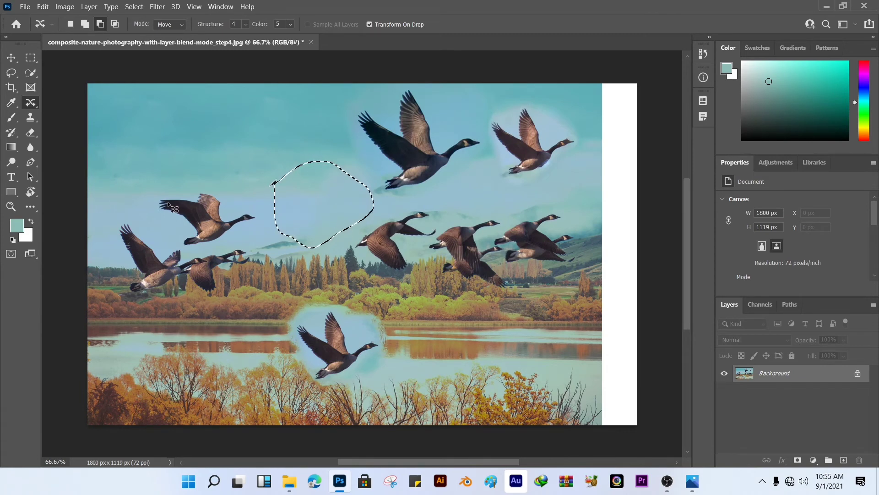
{"action": "left_click_drag", "start_coordinate": [142, 199], "coordinate": [165, 223]}
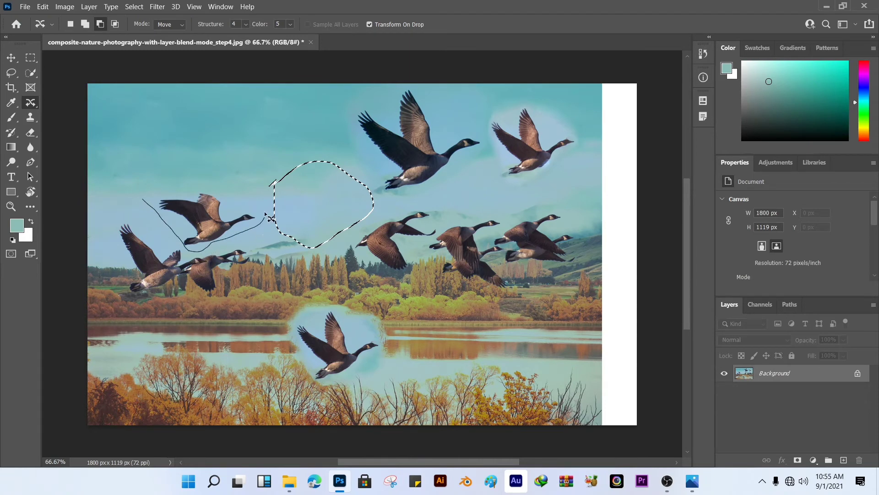
{"action": "mouse_move", "coordinate": [251, 184]}
{"action": "left_mouse_down"}
{"action": "mouse_move", "coordinate": [211, 164]}
{"action": "mouse_move", "coordinate": [171, 173]}
{"action": "left_mouse_up"}
{"action": "left_click_drag", "start_coordinate": [145, 207], "coordinate": [145, 207]}
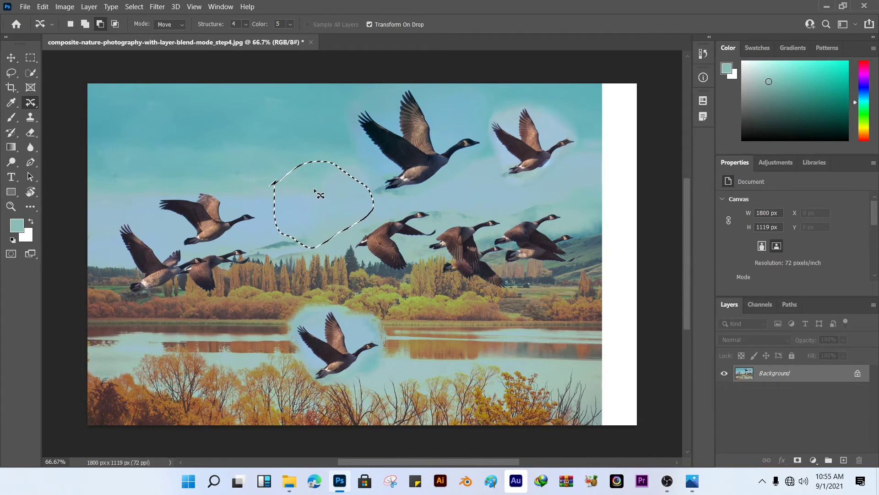
Clear the old selection, outline the highest goose of the left-hand group, remove it with a Content-Aware fill, and deselect
{"action": "key", "text": "ctrl+d"}
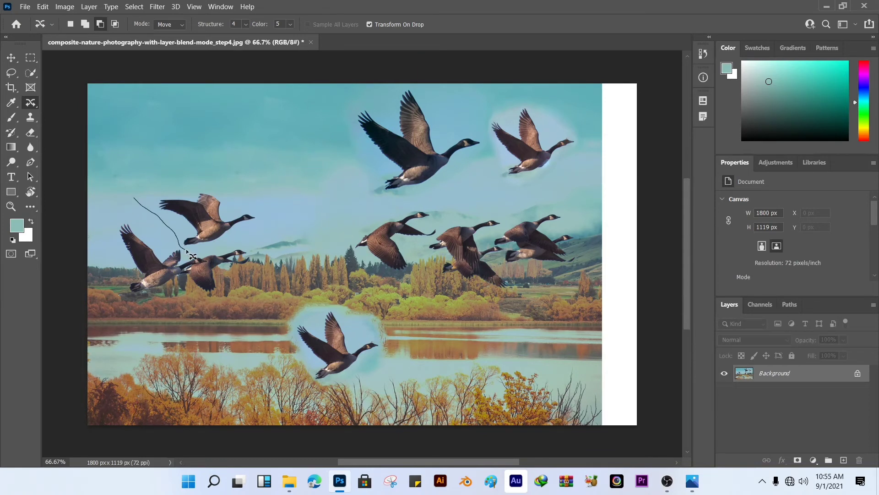
{"action": "mouse_move", "coordinate": [270, 211]}
{"action": "left_mouse_down"}
{"action": "mouse_move", "coordinate": [244, 168]}
{"action": "mouse_move", "coordinate": [212, 158]}
{"action": "mouse_move", "coordinate": [136, 202]}
{"action": "left_mouse_up"}
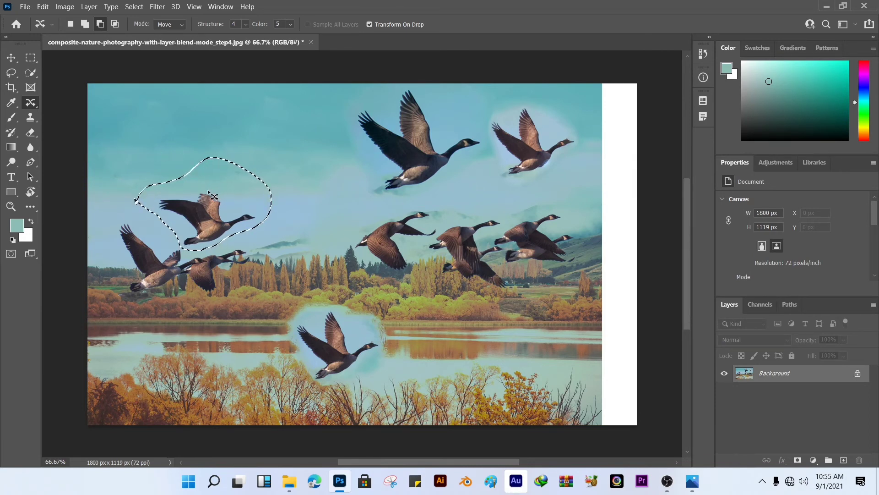
{"action": "left_click", "coordinate": [43, 6]}
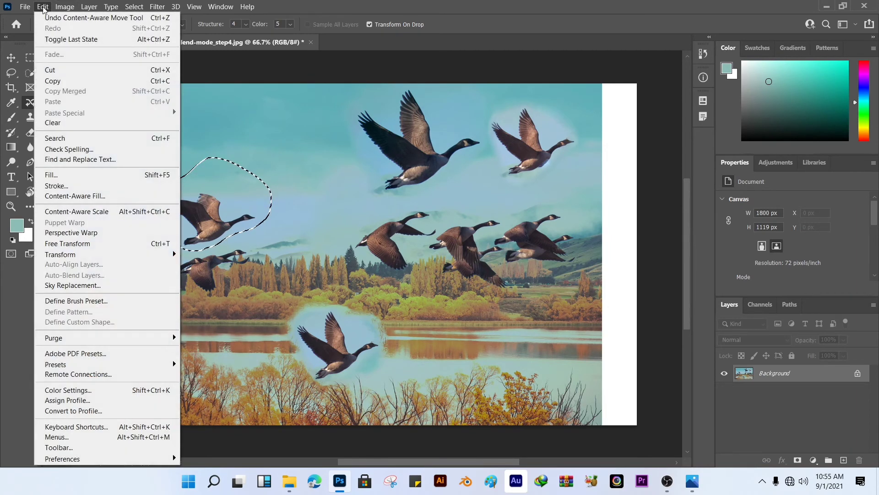
{"action": "left_click", "coordinate": [75, 175]}
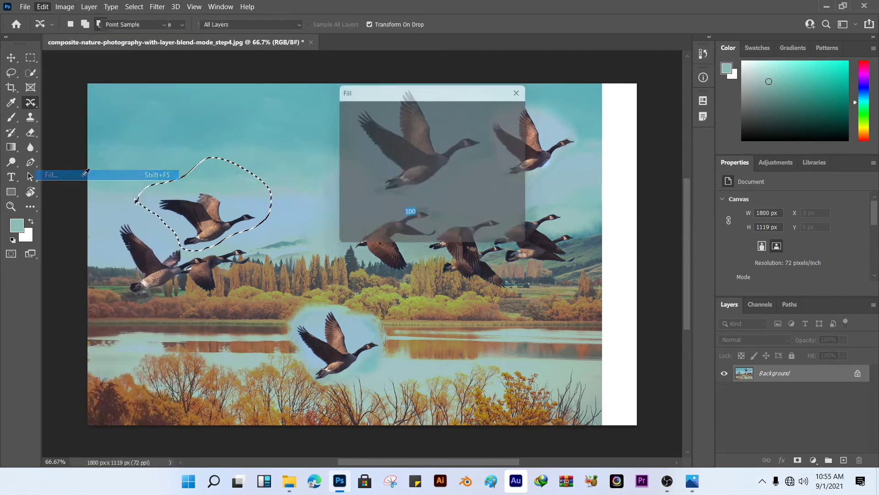
{"action": "left_click", "coordinate": [445, 109]}
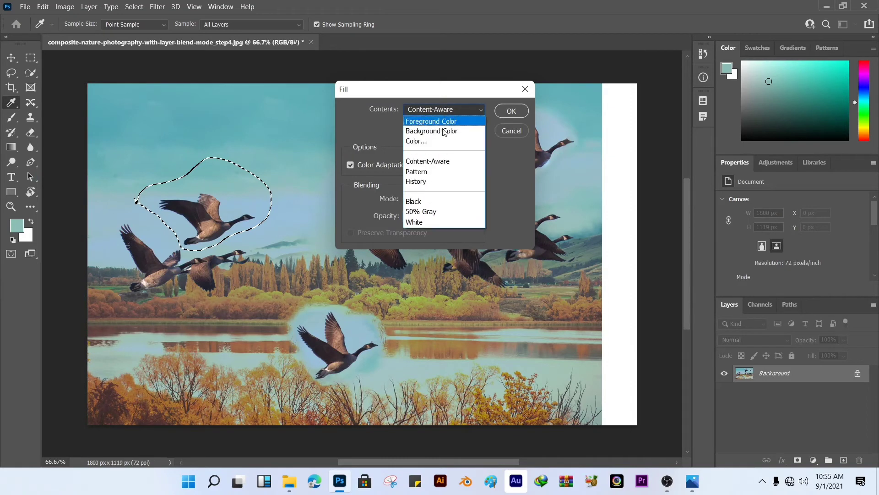
{"action": "left_click", "coordinate": [437, 163]}
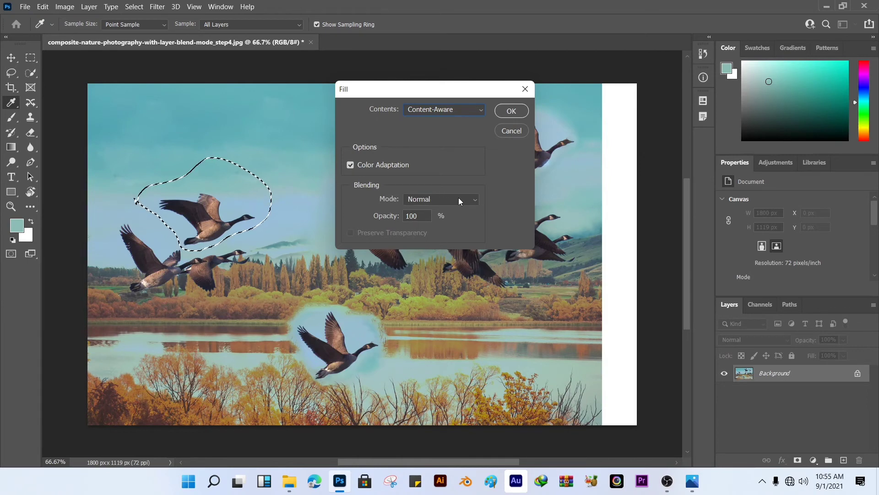
{"action": "left_click", "coordinate": [511, 111]}
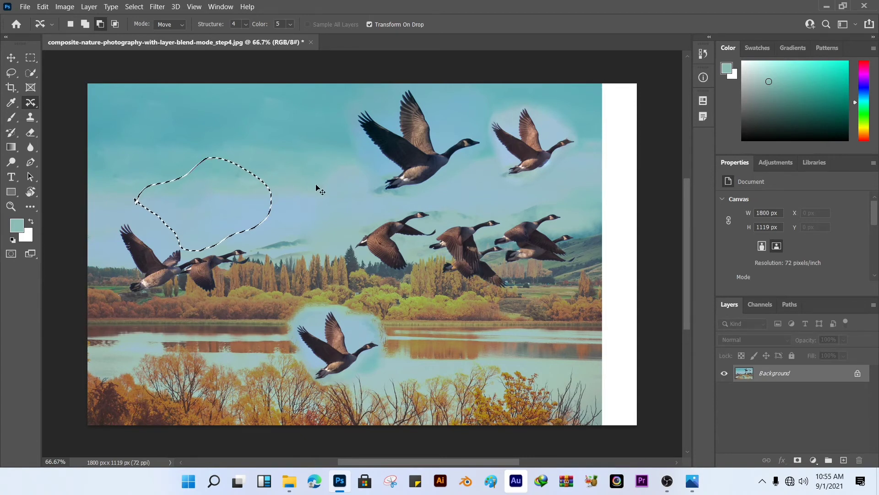
{"action": "key", "text": "ctrl+d"}
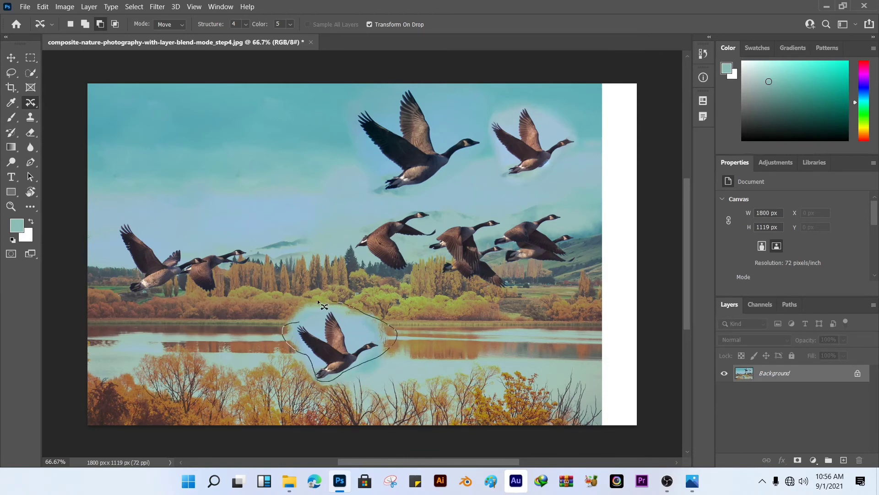
Outline the goose over the lake, remove it with a Content-Aware fill, and clear the selection
{"action": "left_click_drag", "start_coordinate": [292, 326], "coordinate": [293, 326]}
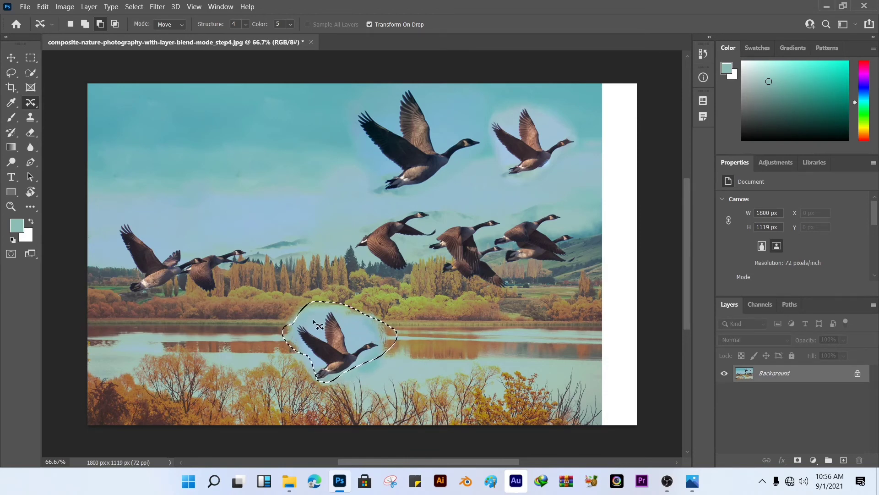
{"action": "right_click", "coordinate": [311, 320]}
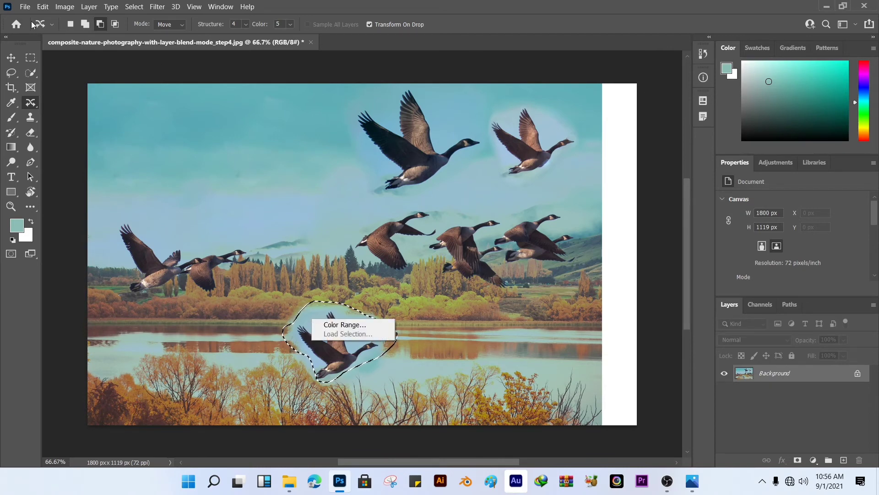
{"action": "left_click", "coordinate": [41, 9]}
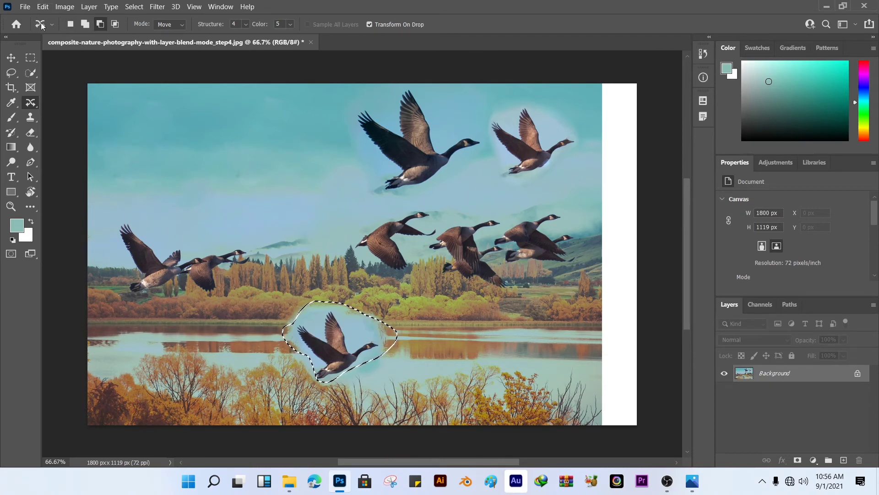
{"action": "left_click", "coordinate": [41, 9]}
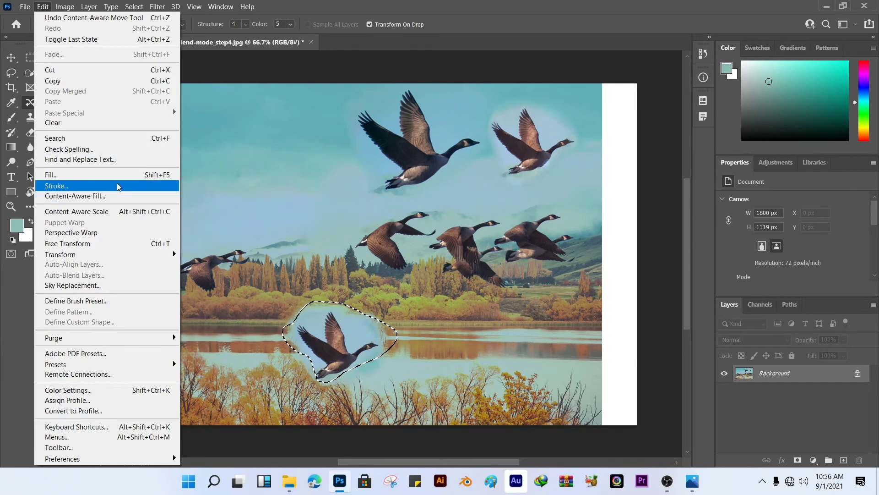
{"action": "left_click", "coordinate": [128, 176]}
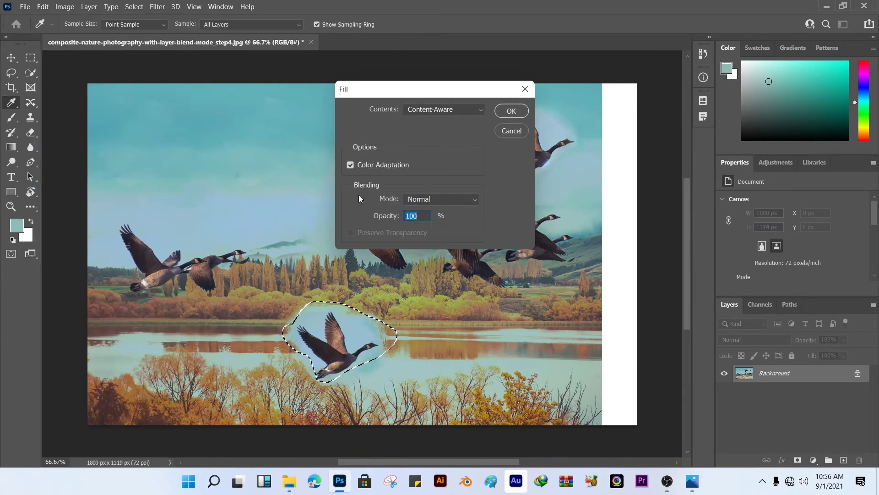
{"action": "left_click", "coordinate": [511, 112]}
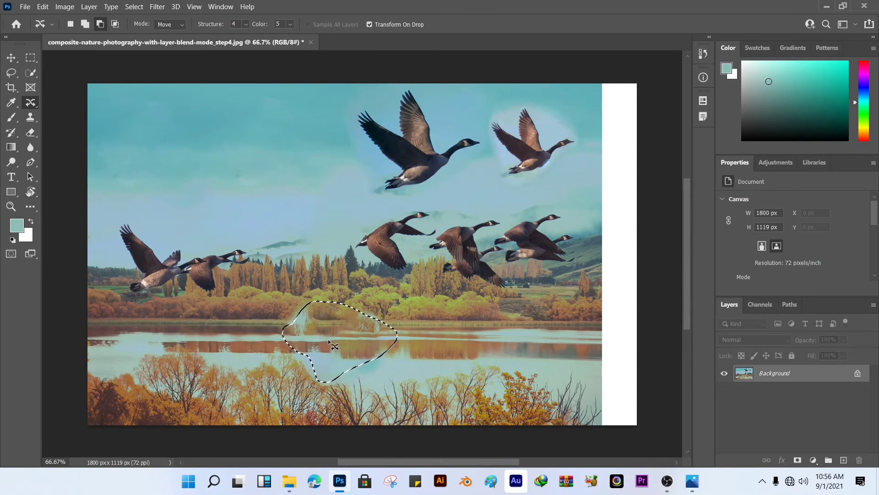
{"action": "key", "text": "ctrl+d"}
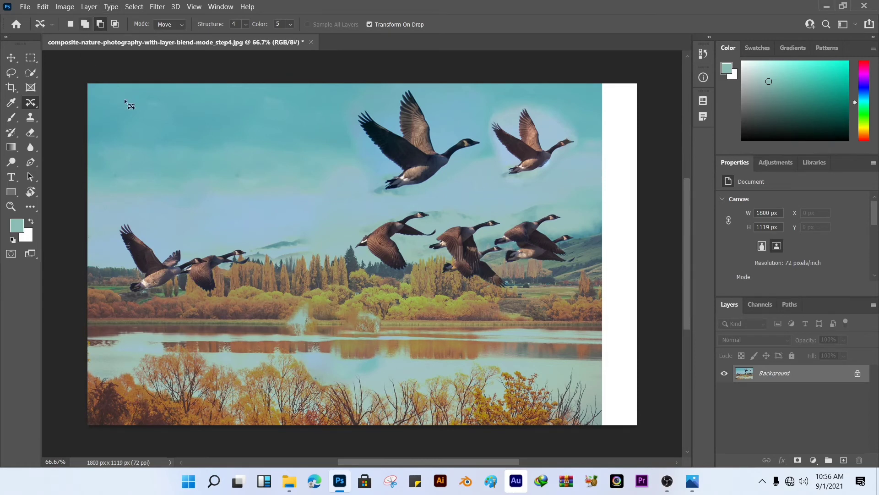
Outline the large goose in the sky and duplicate it into the upper-left sky with Content-Aware Move in Extend mode
{"action": "mouse_move", "coordinate": [365, 176]}
{"action": "left_mouse_down"}
{"action": "mouse_move", "coordinate": [402, 194]}
{"action": "mouse_move", "coordinate": [435, 184]}
{"action": "mouse_move", "coordinate": [482, 153]}
{"action": "left_mouse_up"}
{"action": "mouse_move", "coordinate": [469, 116]}
{"action": "left_mouse_down"}
{"action": "mouse_move", "coordinate": [395, 80]}
{"action": "mouse_move", "coordinate": [328, 125]}
{"action": "mouse_move", "coordinate": [330, 154]}
{"action": "left_mouse_up"}
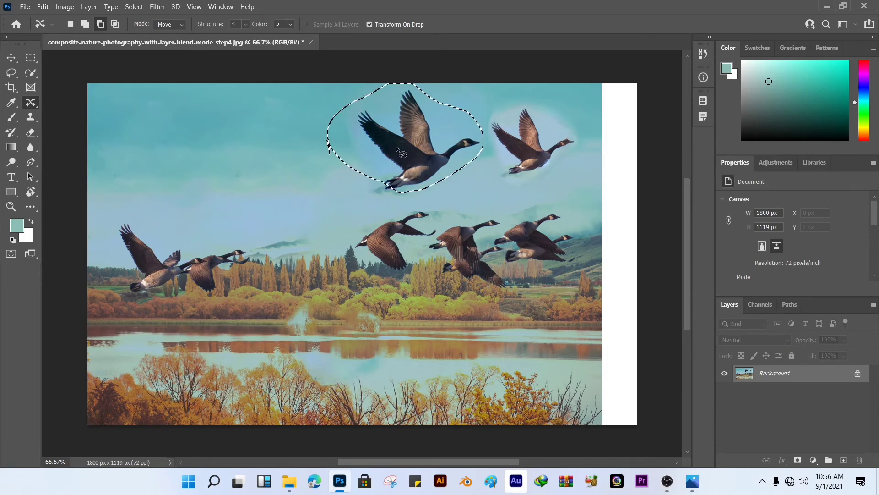
{"action": "left_click", "coordinate": [181, 25]}
{"action": "left_click", "coordinate": [171, 43]}
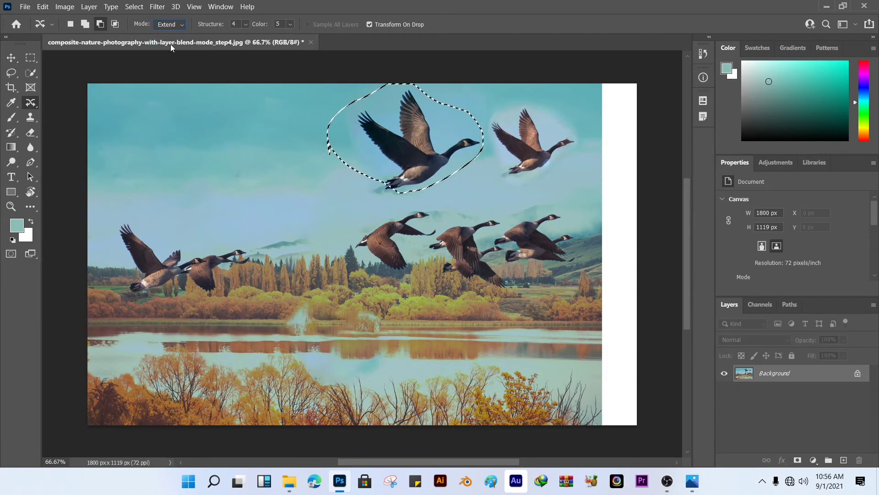
{"action": "left_click_drag", "start_coordinate": [427, 161], "coordinate": [230, 167]}
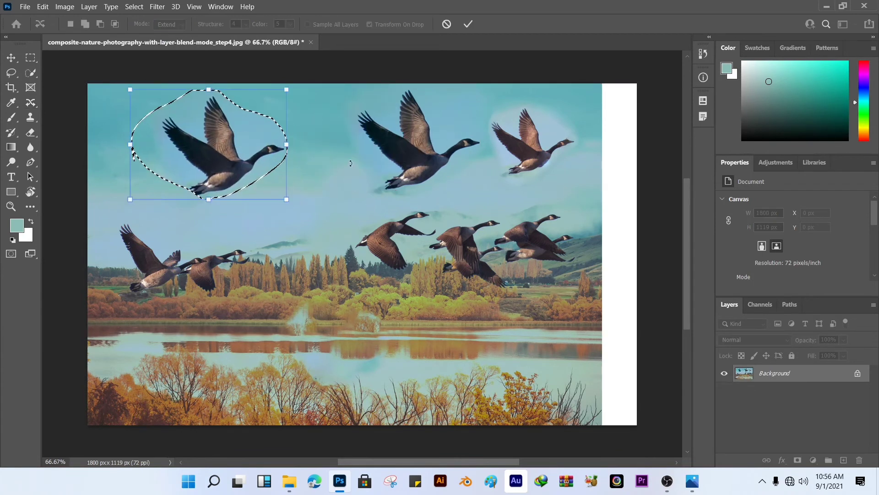
{"action": "left_click", "coordinate": [467, 24]}
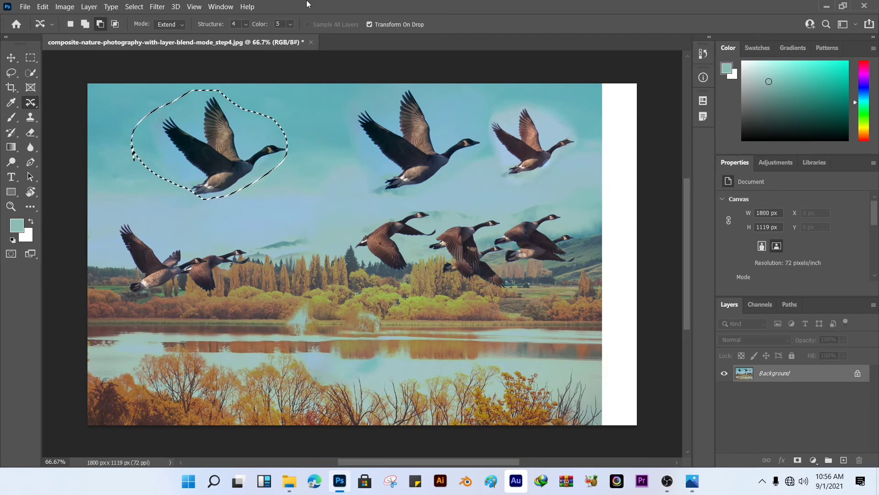
Set the Content-Aware Move mode to Move and shift the duplicated goose down and right, just above the treeline
{"action": "left_click", "coordinate": [182, 25]}
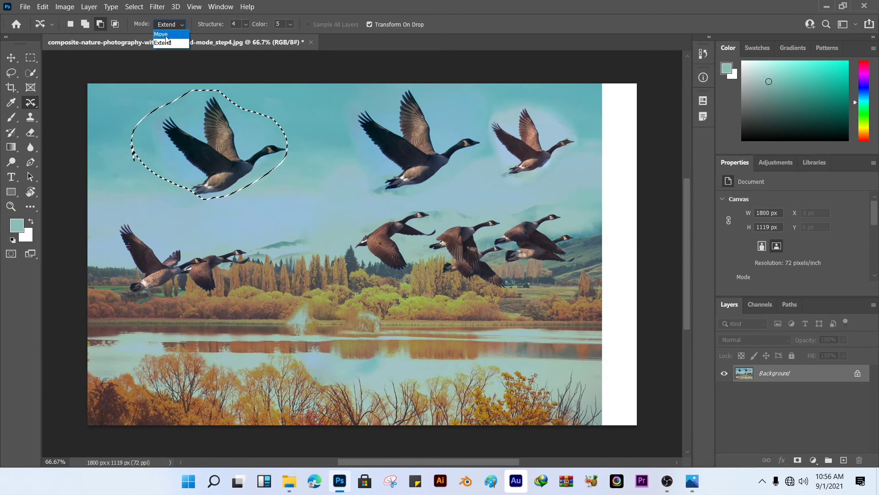
{"action": "left_click", "coordinate": [166, 34]}
{"action": "left_click_drag", "start_coordinate": [247, 180], "coordinate": [322, 235]}
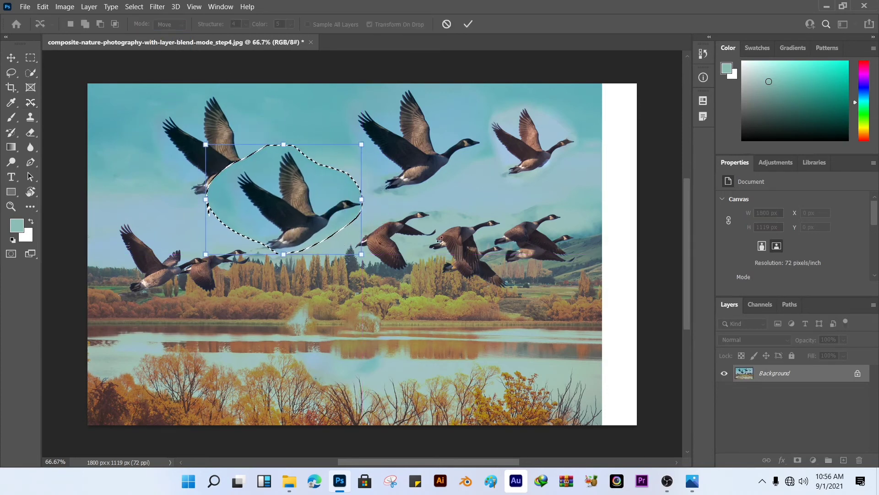
{"action": "left_click", "coordinate": [467, 24]}
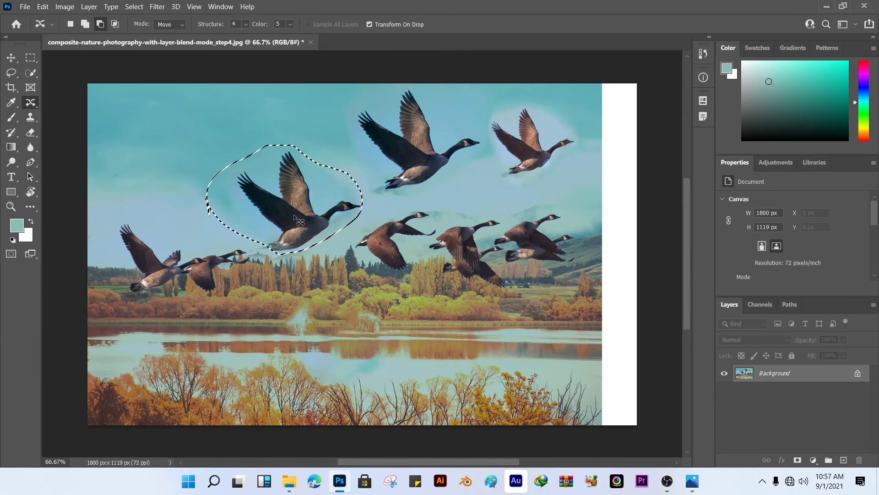
Enlarge the duplicated goose to more than double its size over the lower-left lake area, and nudge it with Transform On Drop off
{"action": "left_click_drag", "start_coordinate": [304, 219], "coordinate": [255, 175]}
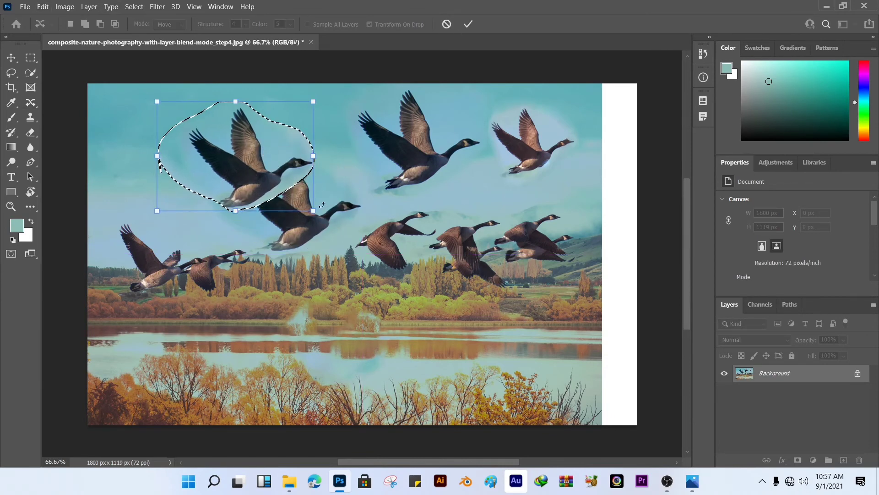
{"action": "left_click_drag", "start_coordinate": [314, 212], "coordinate": [515, 381]}
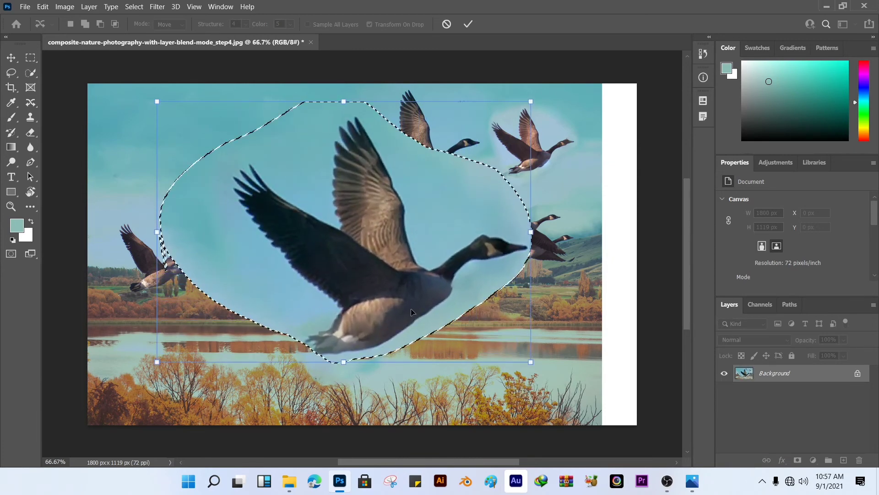
{"action": "left_click_drag", "start_coordinate": [410, 309], "coordinate": [357, 388]}
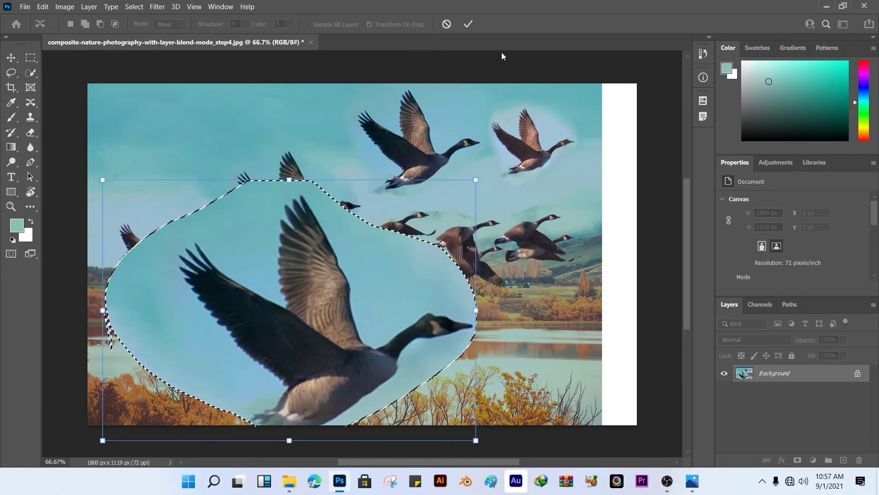
{"action": "left_click", "coordinate": [467, 24]}
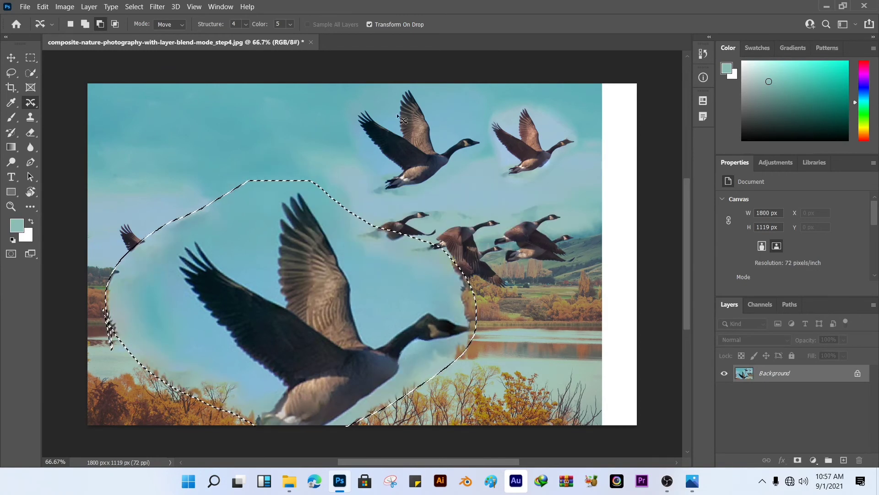
{"action": "left_click", "coordinate": [370, 25]}
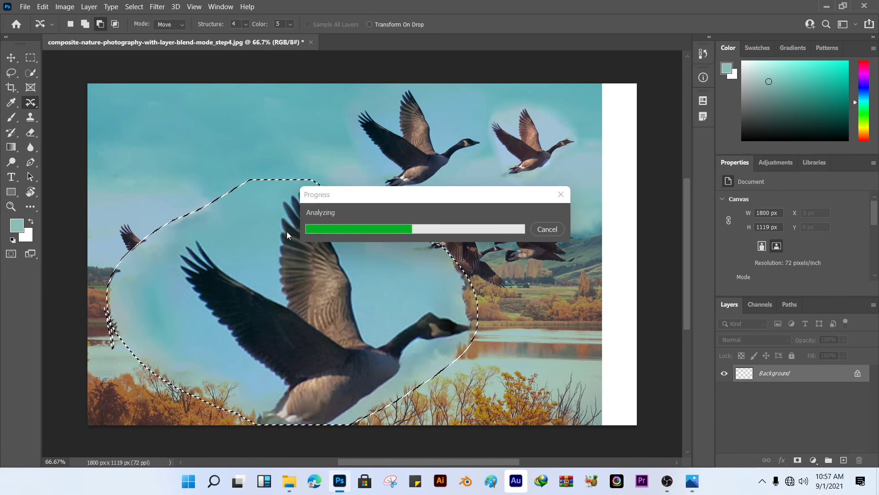
Open the red-eye-remover-b1i image from the Desktop folder
{"action": "right_click", "coordinate": [31, 104]}
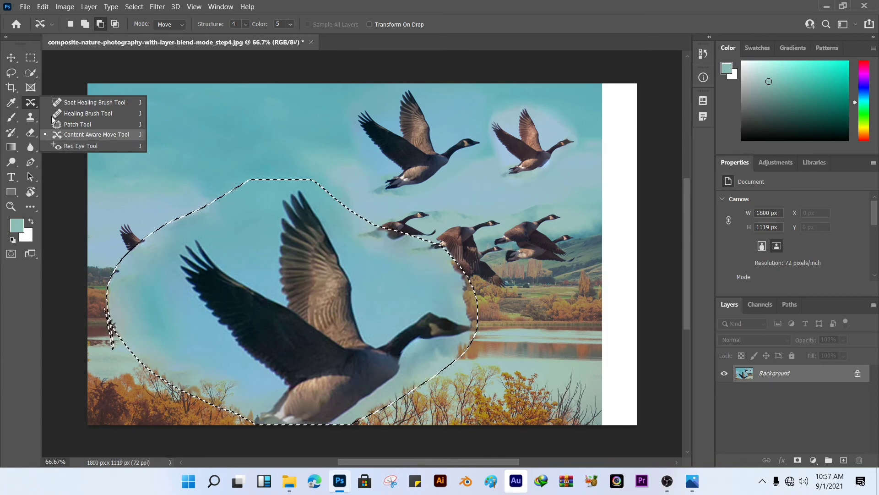
{"action": "left_click", "coordinate": [25, 7]}
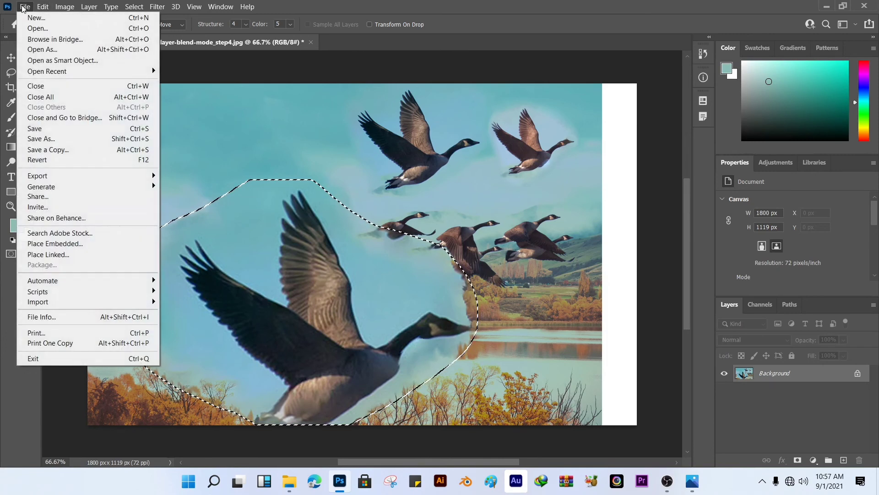
{"action": "left_click", "coordinate": [36, 29]}
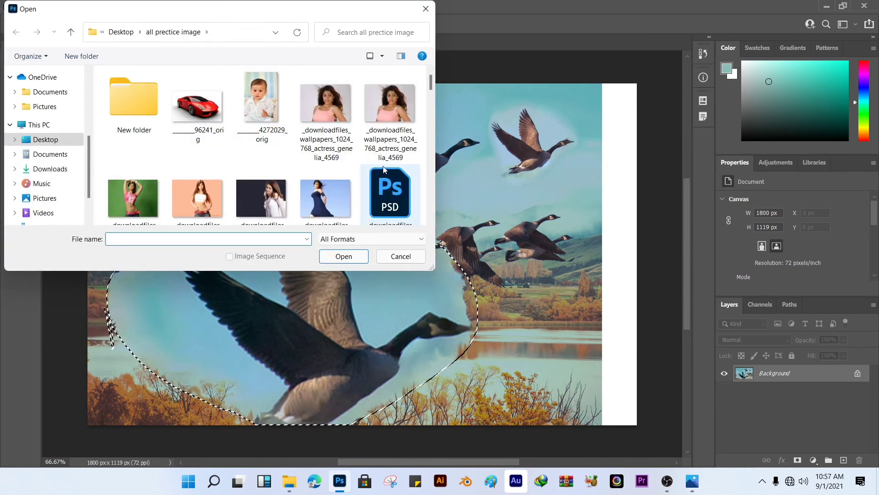
{"action": "scroll", "coordinate": [365, 177], "scroll_direction": "down", "scroll_amount": 3}
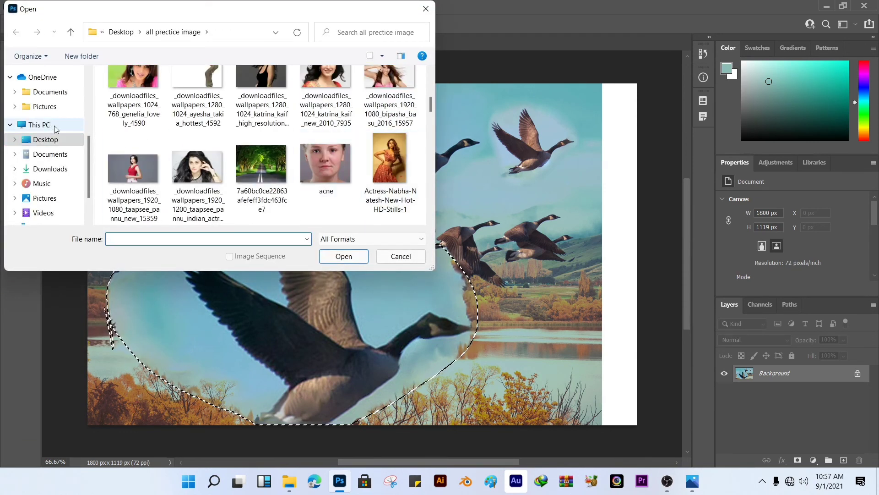
{"action": "left_click", "coordinate": [49, 142]}
{"action": "scroll", "coordinate": [278, 164], "scroll_direction": "down", "scroll_amount": 5}
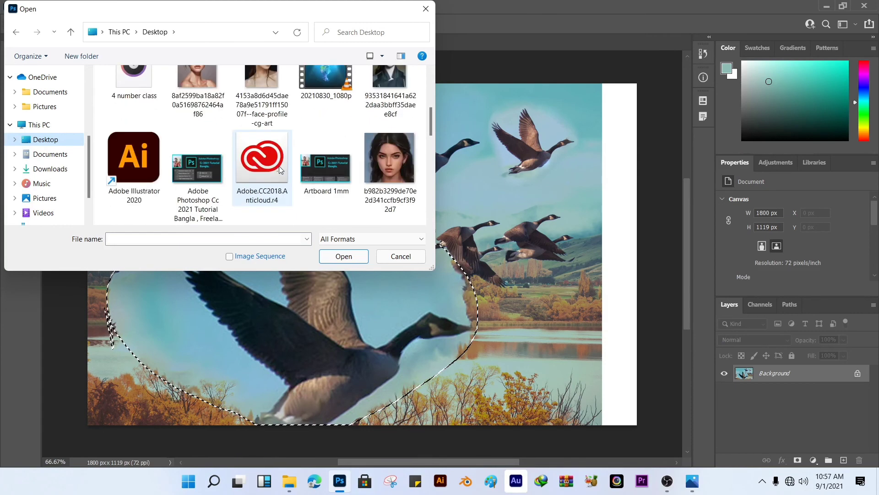
{"action": "scroll", "coordinate": [383, 178], "scroll_direction": "down", "scroll_amount": 10}
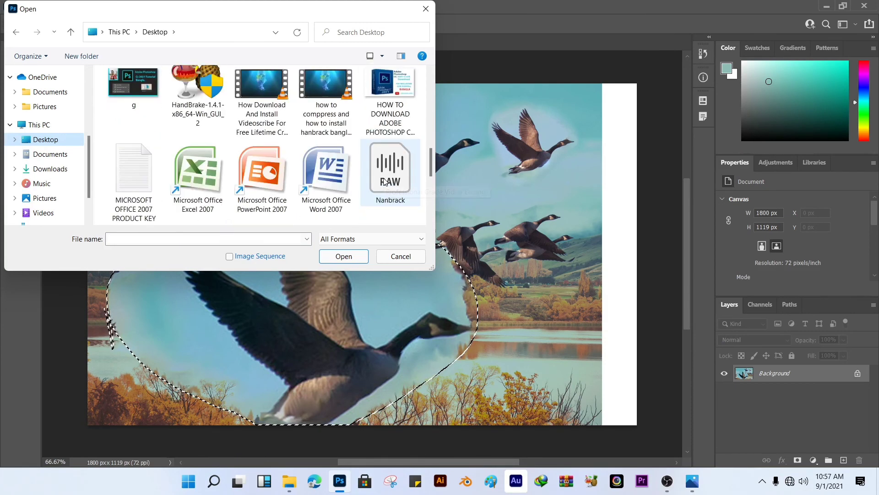
{"action": "left_click", "coordinate": [263, 169]}
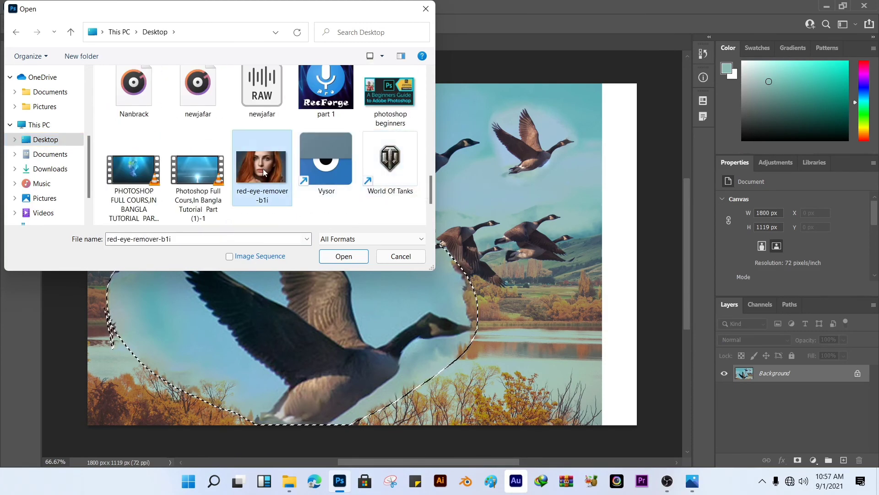
{"action": "left_click", "coordinate": [343, 256]}
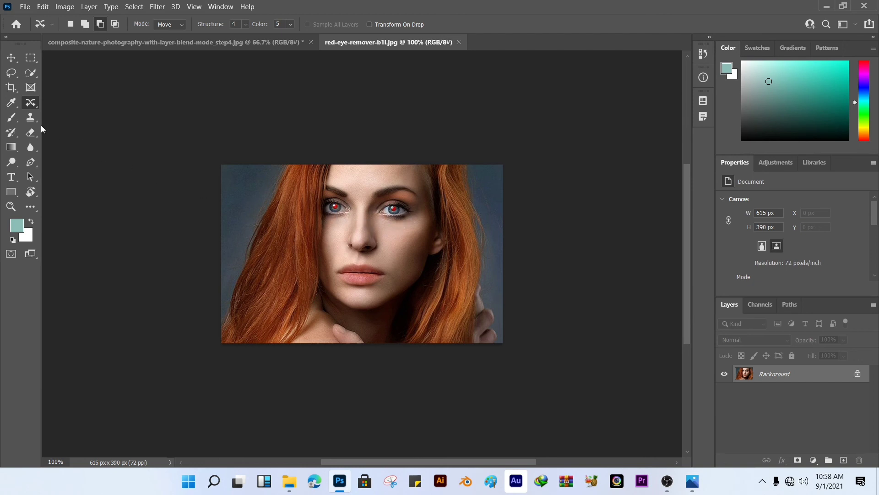
Try the Red Eye tool on the pupil at the right of the portrait, and revert the image
{"action": "left_click", "coordinate": [31, 102]}
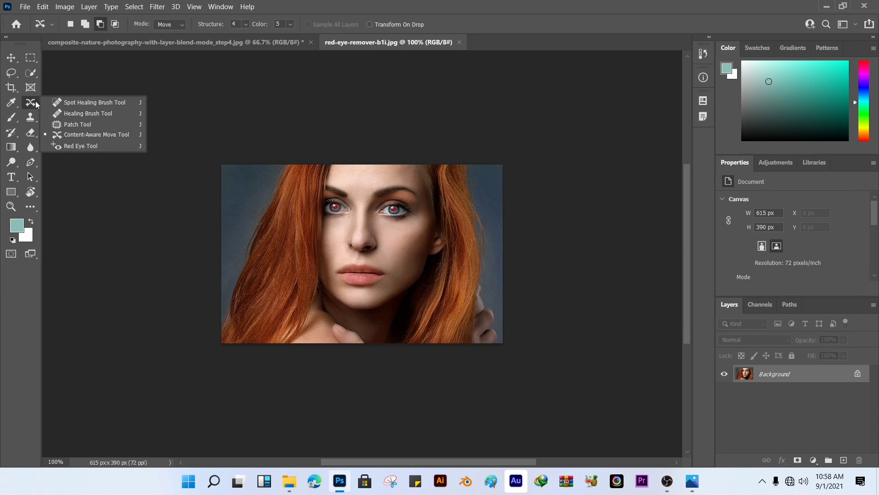
{"action": "left_click", "coordinate": [76, 147]}
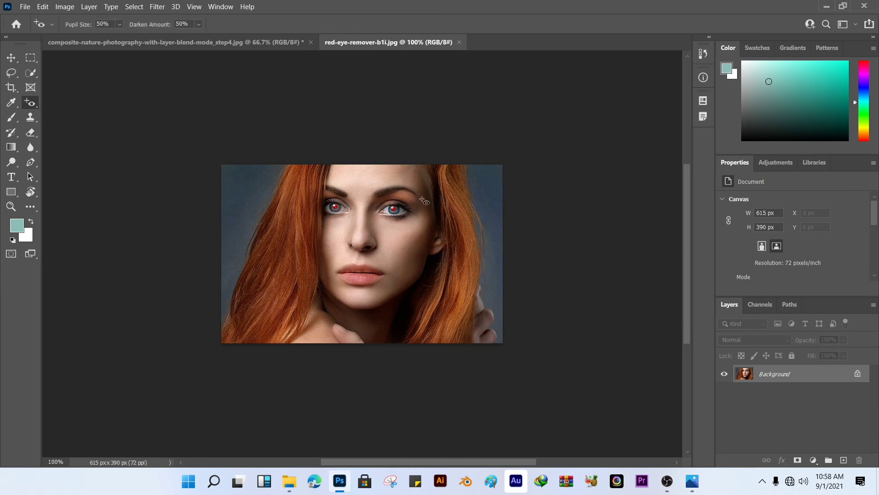
{"action": "left_click", "coordinate": [392, 205]}
{"action": "left_click", "coordinate": [394, 209]}
{"action": "key", "text": "F12"}
Remove the red from both pupils of the portrait with the Red Eye tool at 50% Pupil Size and 50% Darken Amount
{"action": "left_click", "coordinate": [13, 208]}
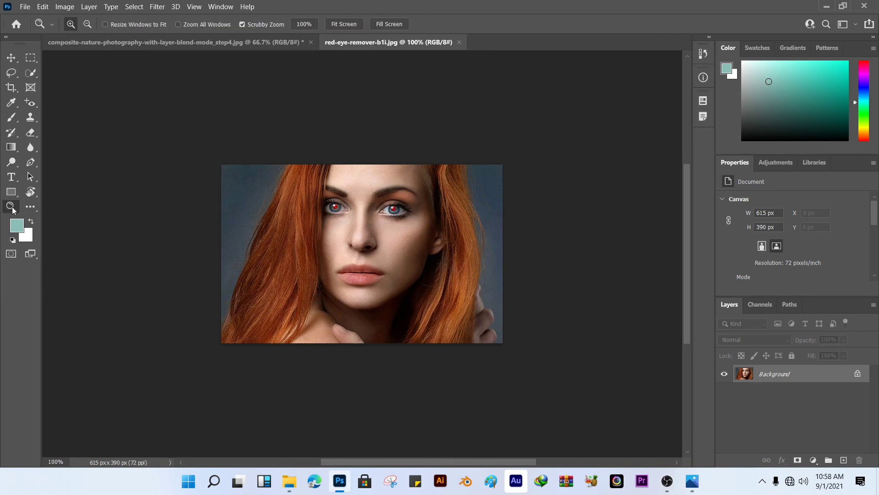
{"action": "left_click", "coordinate": [380, 277]}
{"action": "left_click", "coordinate": [380, 277]}
{"action": "left_click_drag", "start_coordinate": [412, 172], "coordinate": [443, 336]}
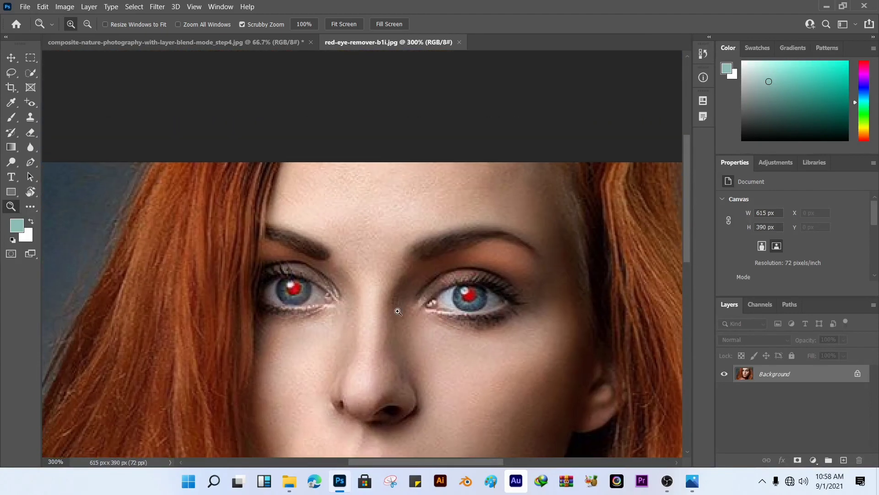
{"action": "right_click", "coordinate": [31, 102]}
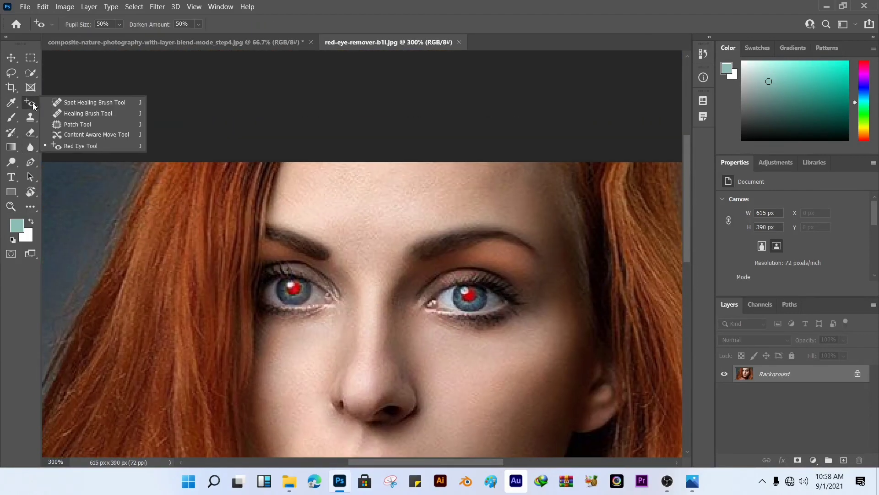
{"action": "left_click", "coordinate": [67, 146]}
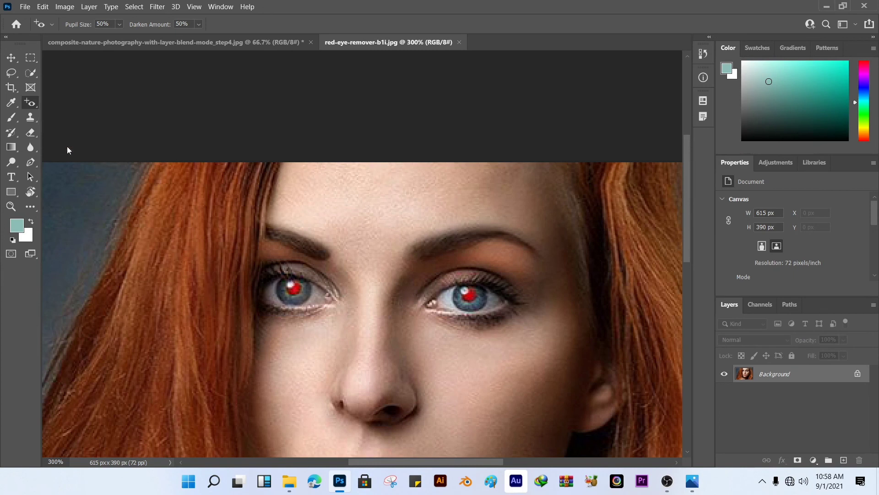
{"action": "left_click", "coordinate": [471, 295]}
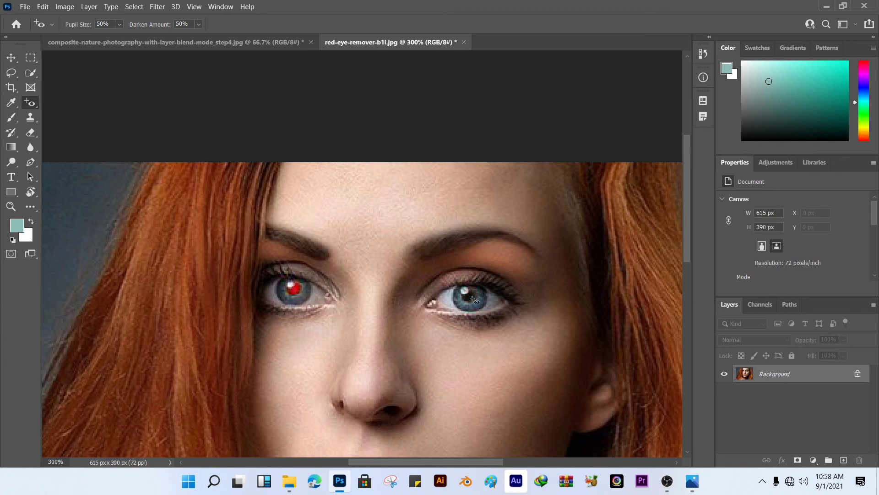
{"action": "left_click", "coordinate": [293, 291]}
{"action": "left_click", "coordinate": [11, 207]}
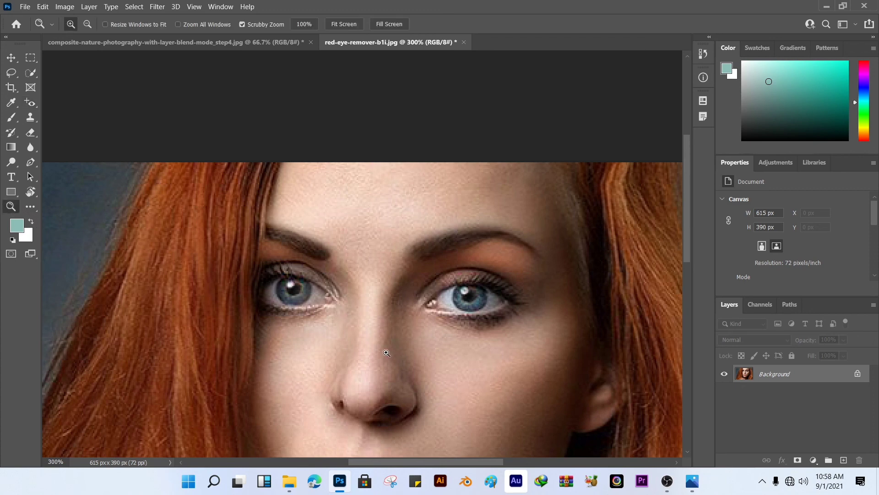
{"action": "left_click", "coordinate": [384, 353], "text": "alt"}
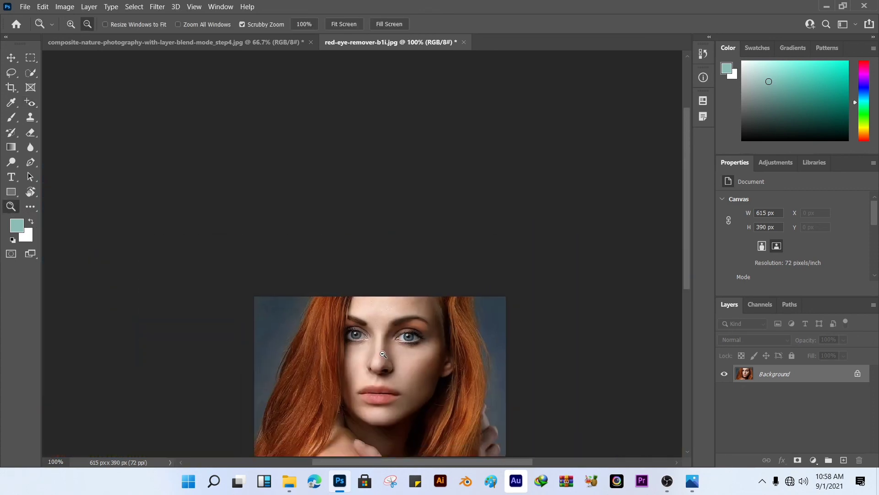
{"action": "left_click_drag", "start_coordinate": [399, 372], "coordinate": [362, 256]}
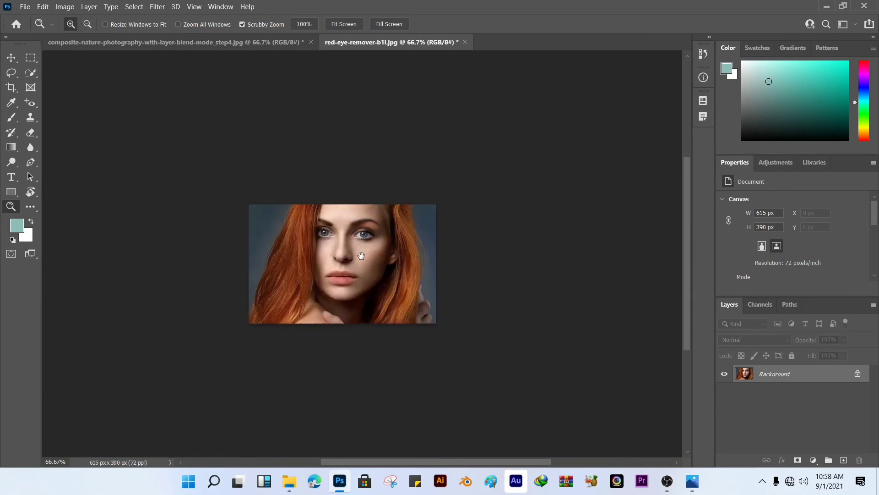
{"action": "left_click", "coordinate": [33, 104]}
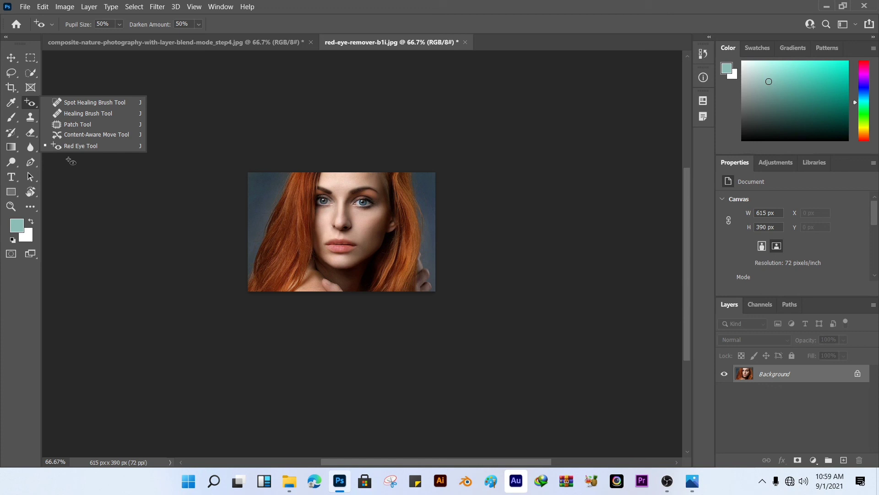
{"action": "left_click", "coordinate": [11, 119]}
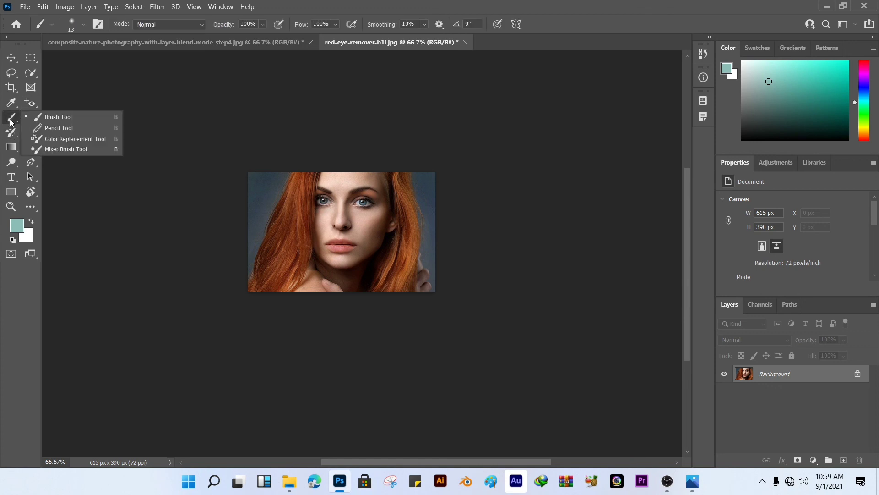